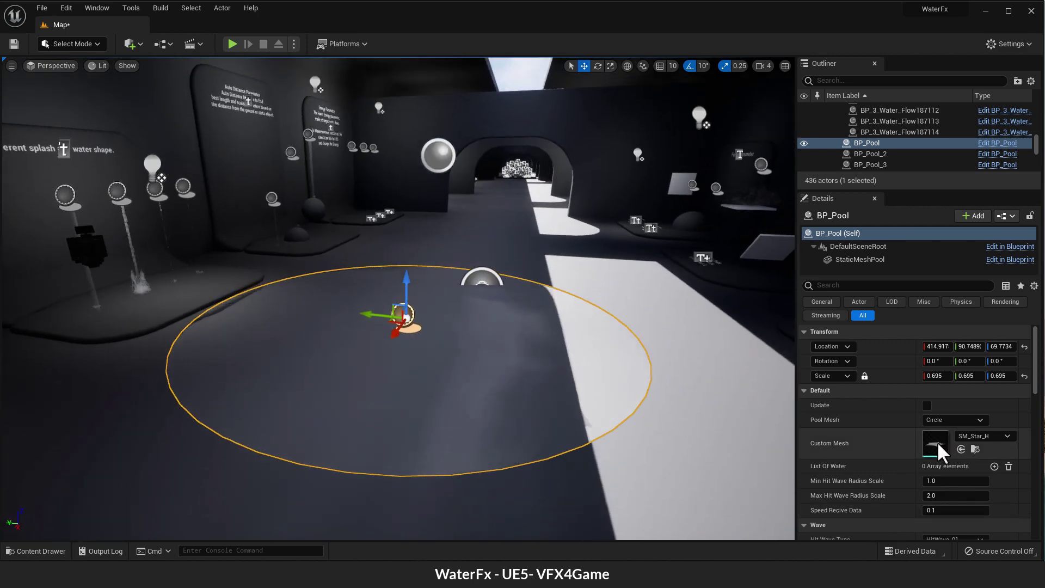
Set the pool's Wave Type to Wave_03 and show the WaterFx Blueprint folder in the content browser
scroll(933, 463, down, 3)
click(958, 467)
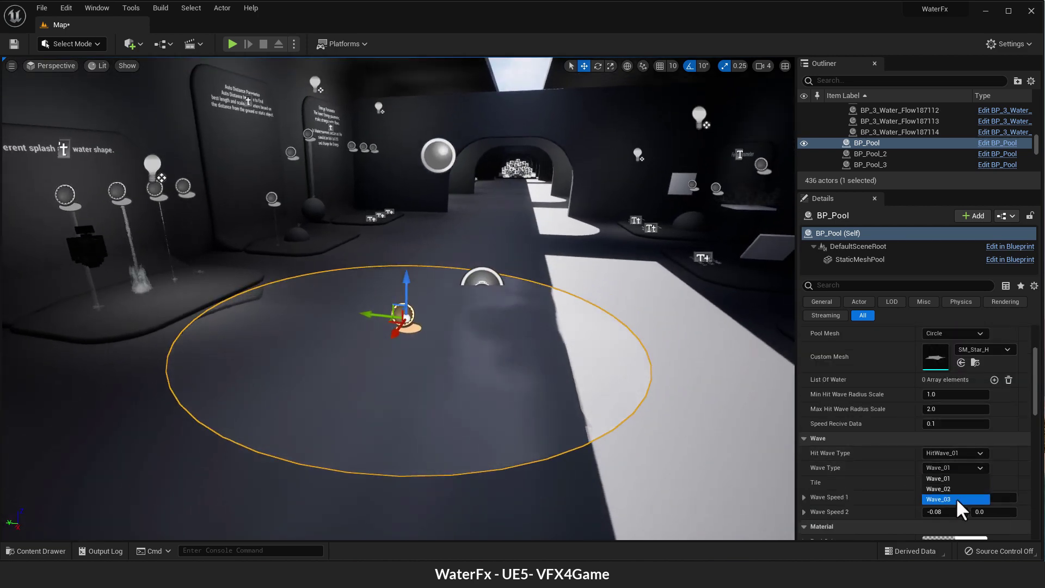
click(956, 498)
click(35, 550)
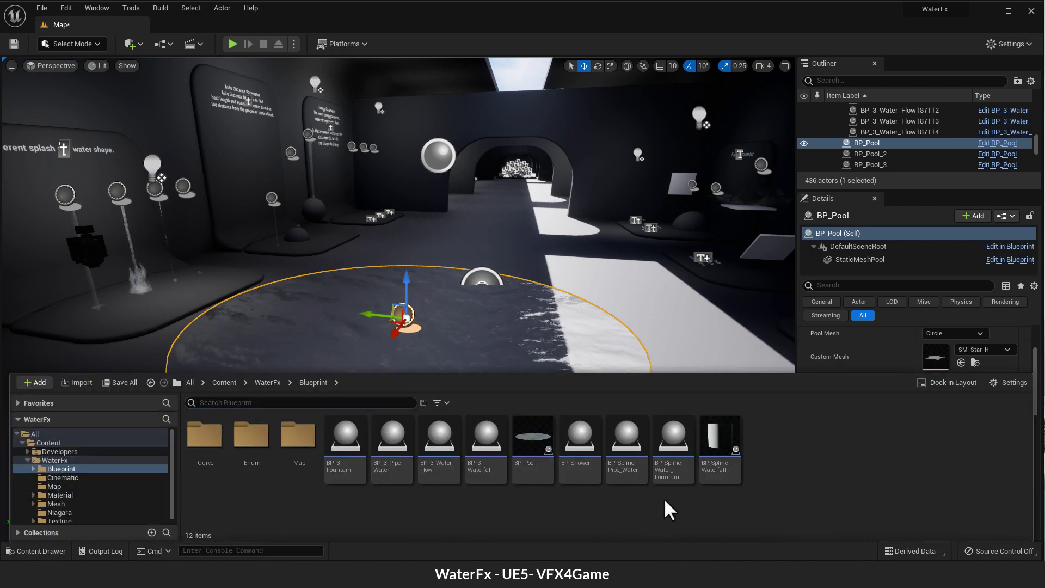
Drop a BP_Spline_Water_Fountain into the pool and set its water type to Type_03
drag(673, 446, 403, 324)
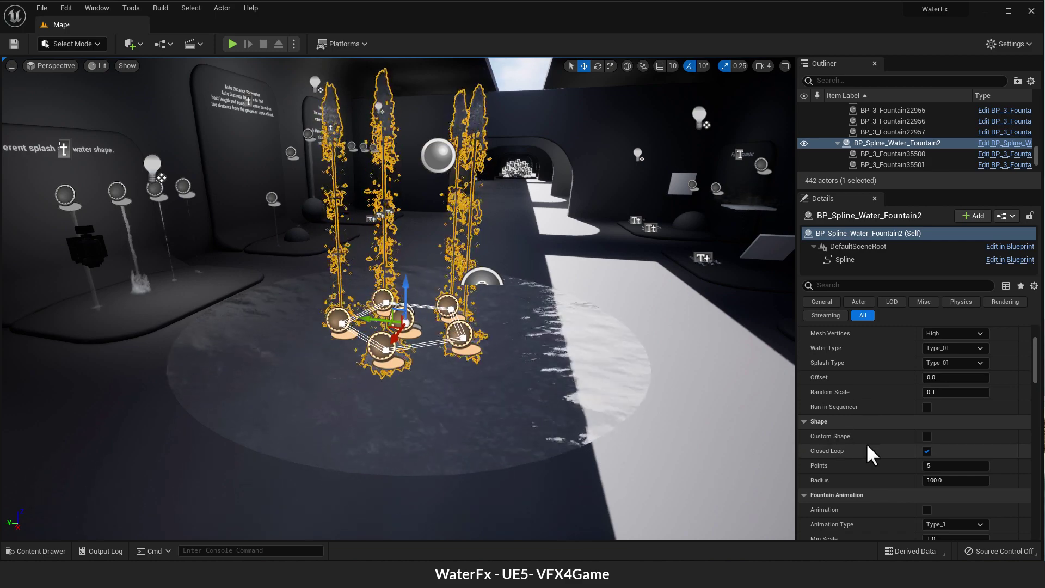
scroll(867, 446, up, 2)
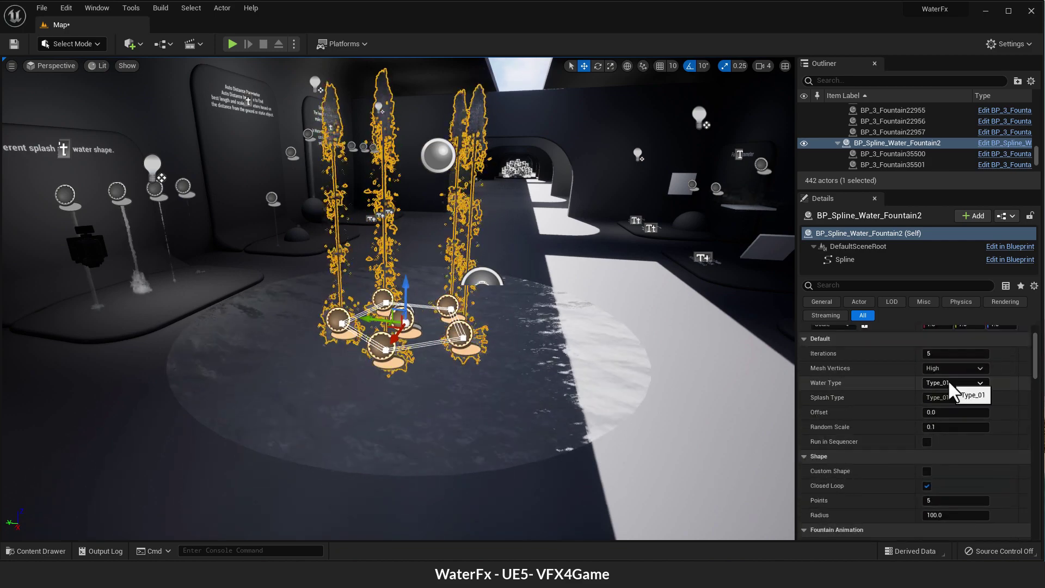
click(948, 383)
click(950, 425)
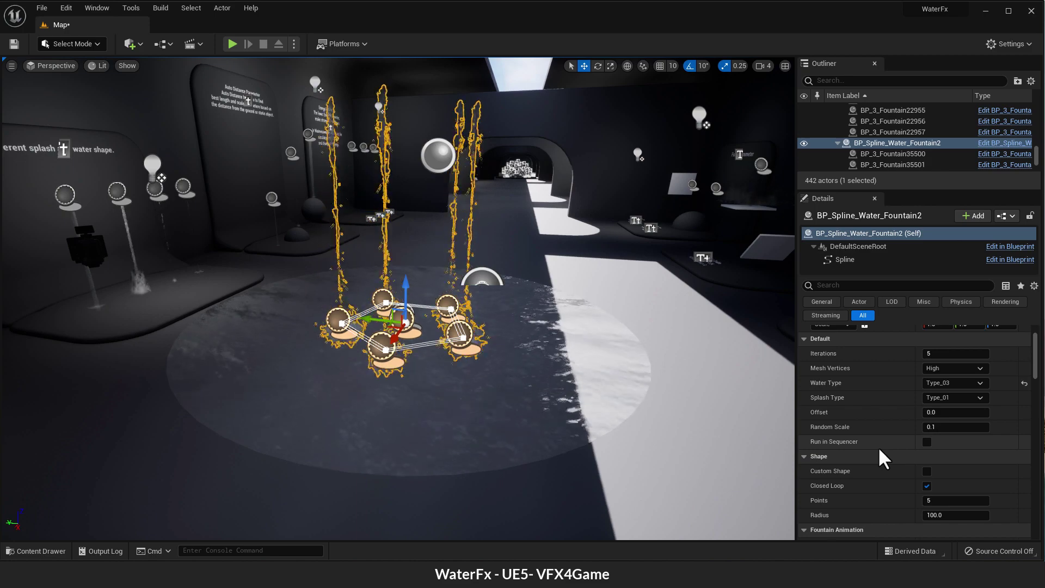
Set the fountain's Scale to 0.2, then select the pool
scroll(879, 450, down, 10)
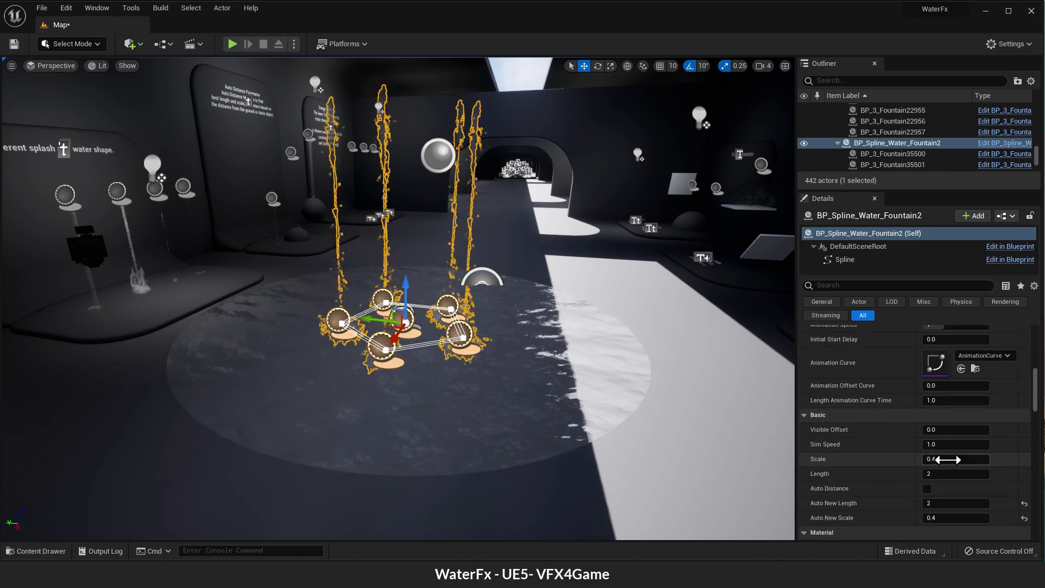
click(947, 460)
text(0)
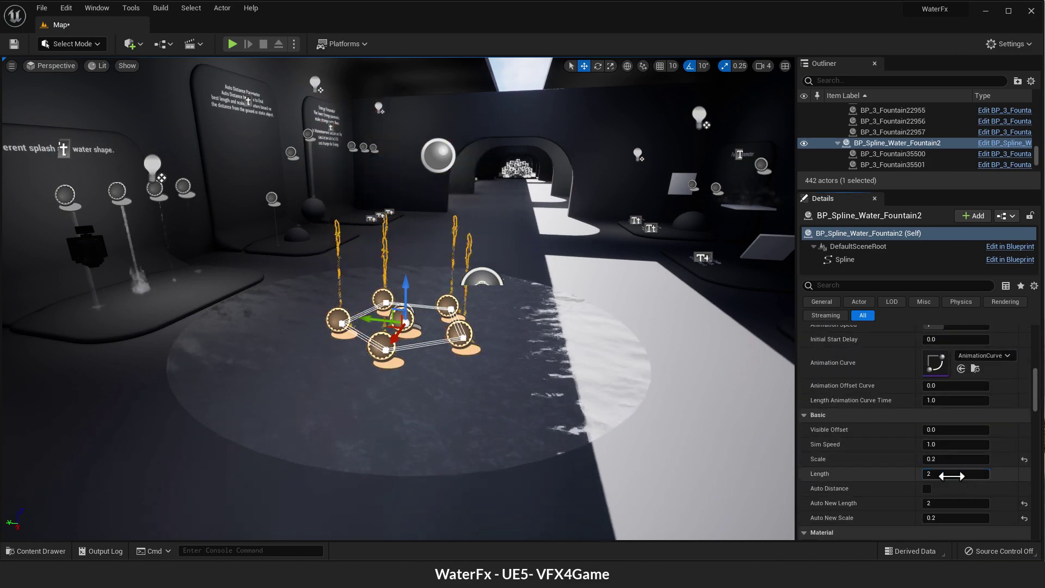
scroll(876, 467, up, 8)
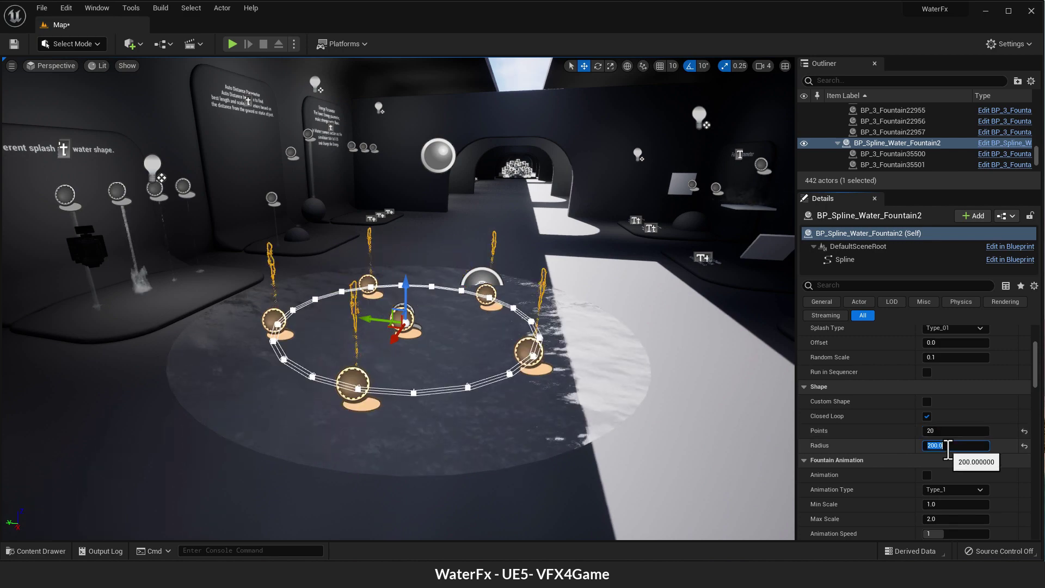
click(453, 336)
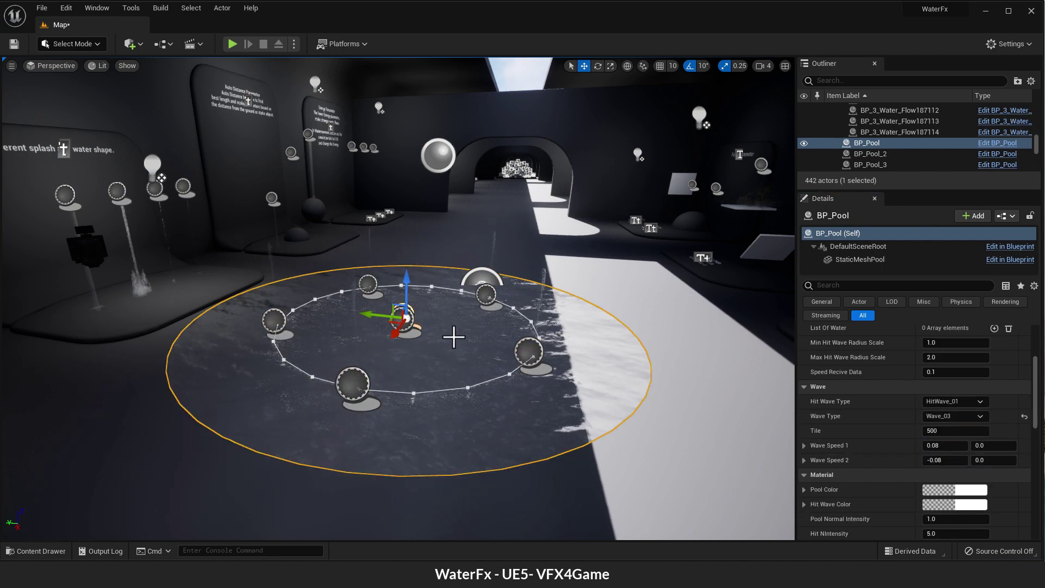
scroll(479, 408, up, 5)
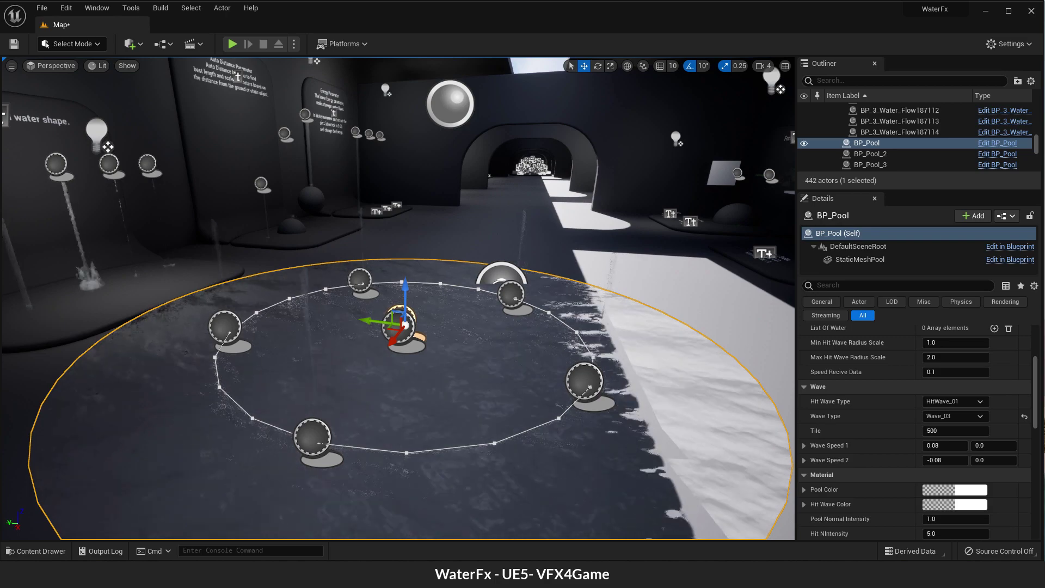
Give the fountain ring 20 Iterations, Length 1 and Opacity 0.2, then reselect the pool
click(333, 412)
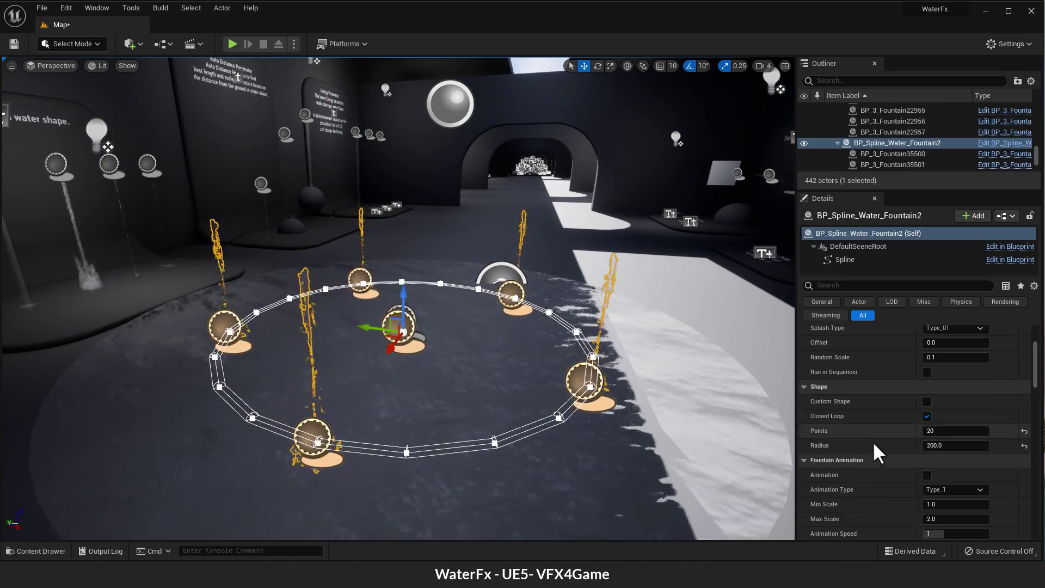
scroll(877, 452, up, 3)
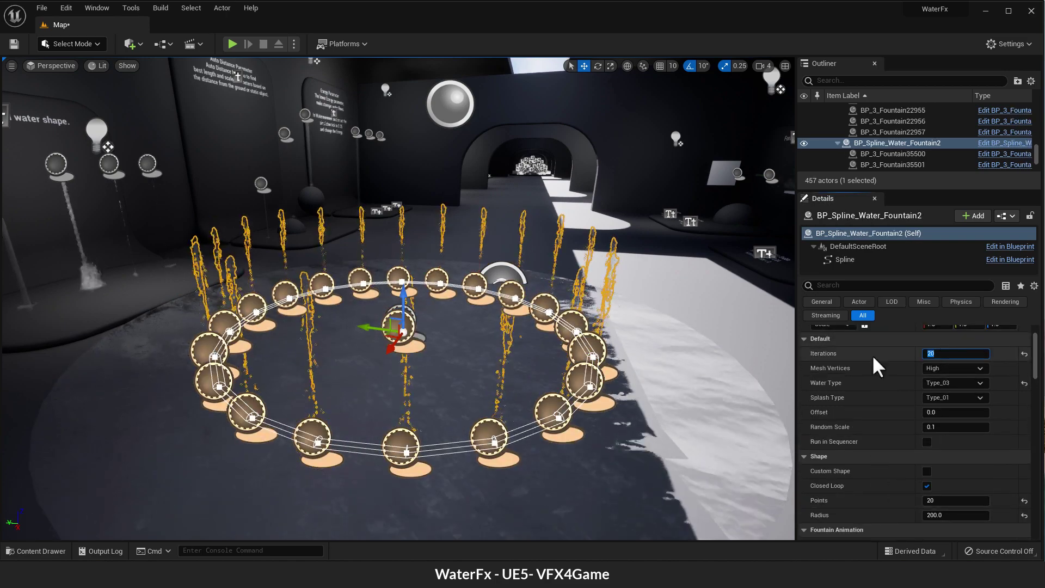
click(575, 469)
click(544, 412)
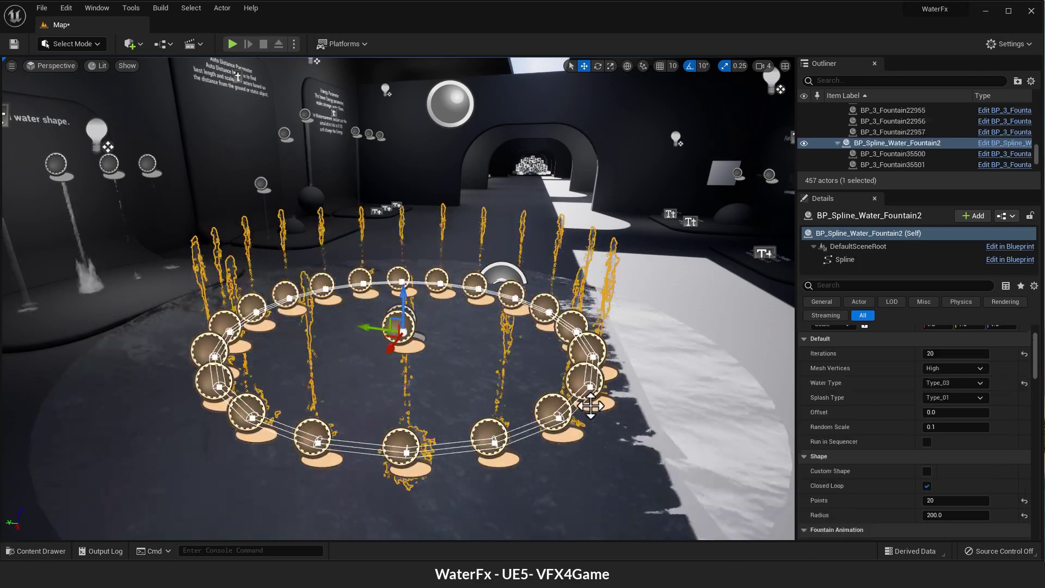
scroll(894, 455, down, 10)
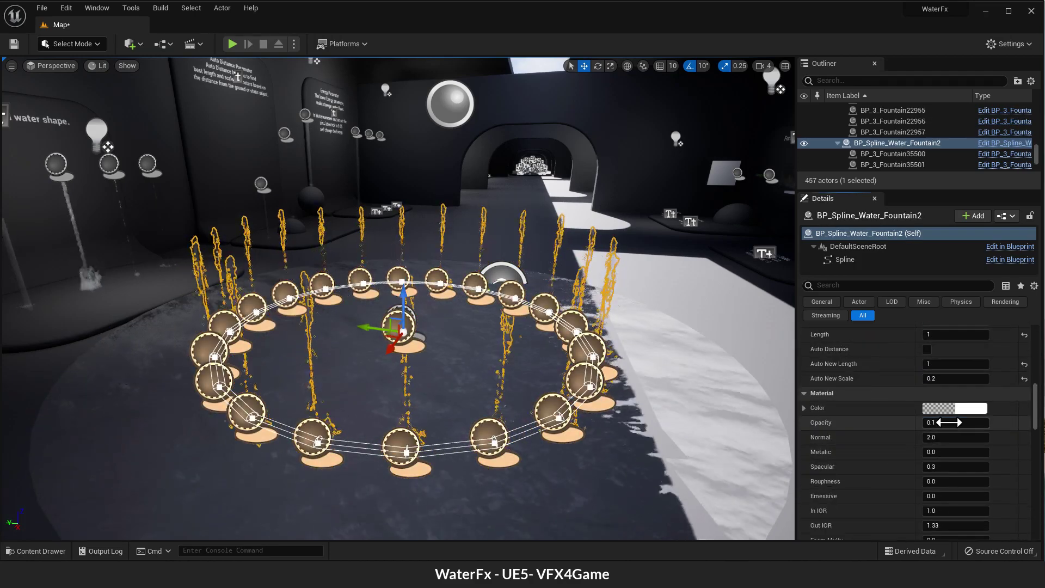
scroll(889, 467, up, 4)
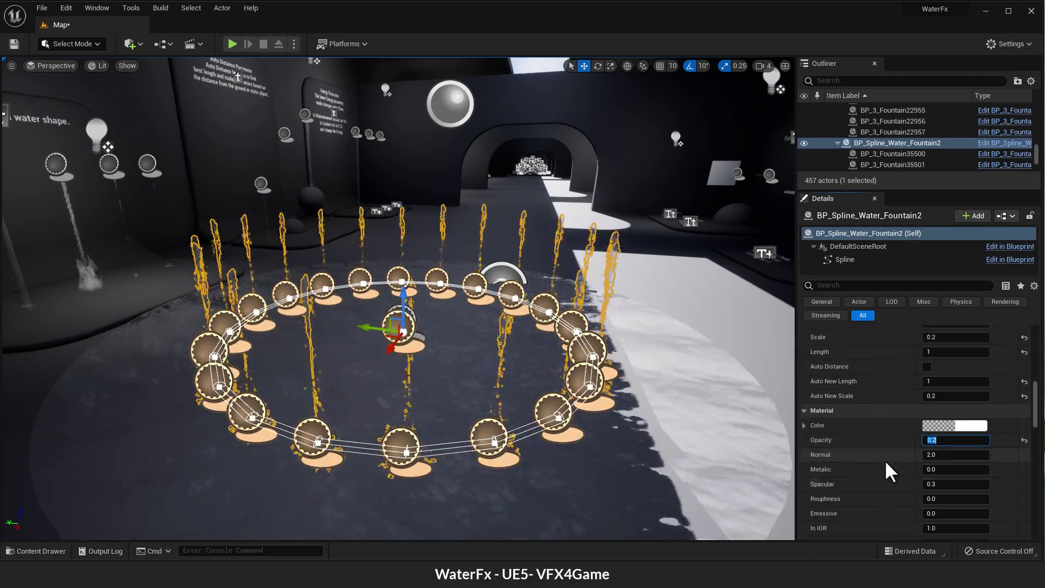
click(640, 350)
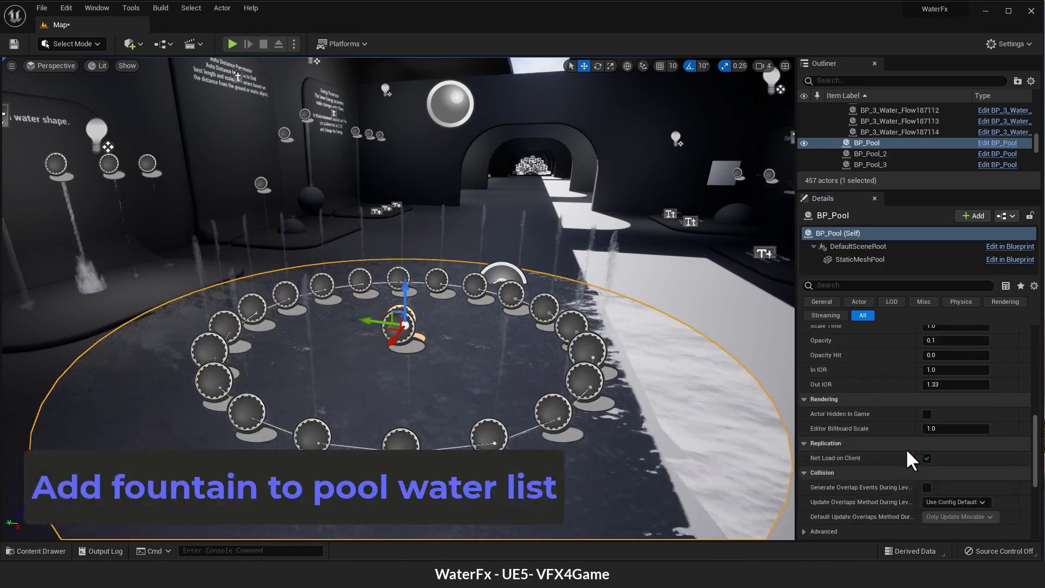
Add the spline fountain to the pool's List Of Water, then add a level sequence from Cinematics
scroll(911, 460, up, 5)
click(993, 457)
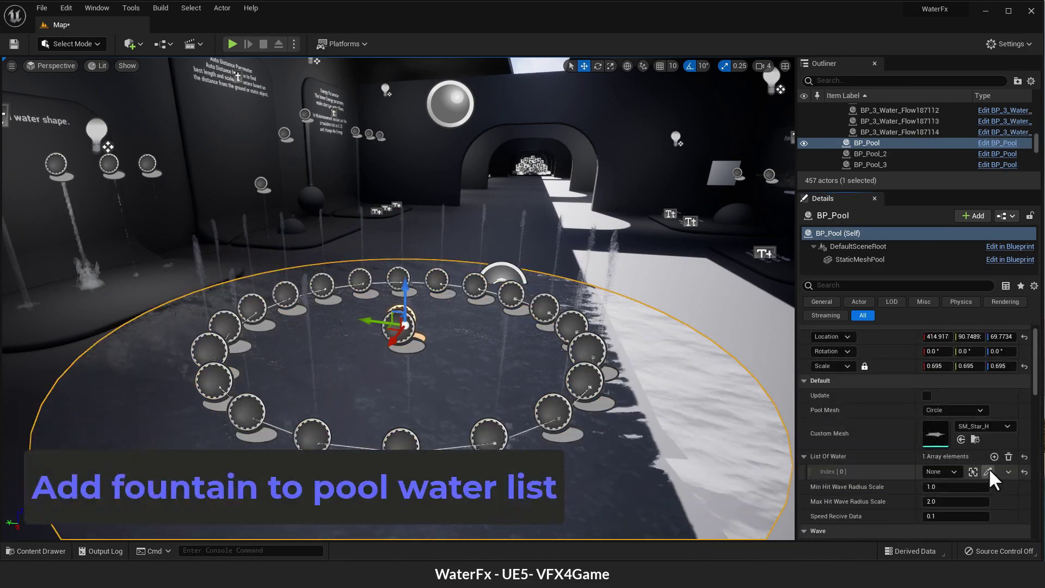
click(988, 471)
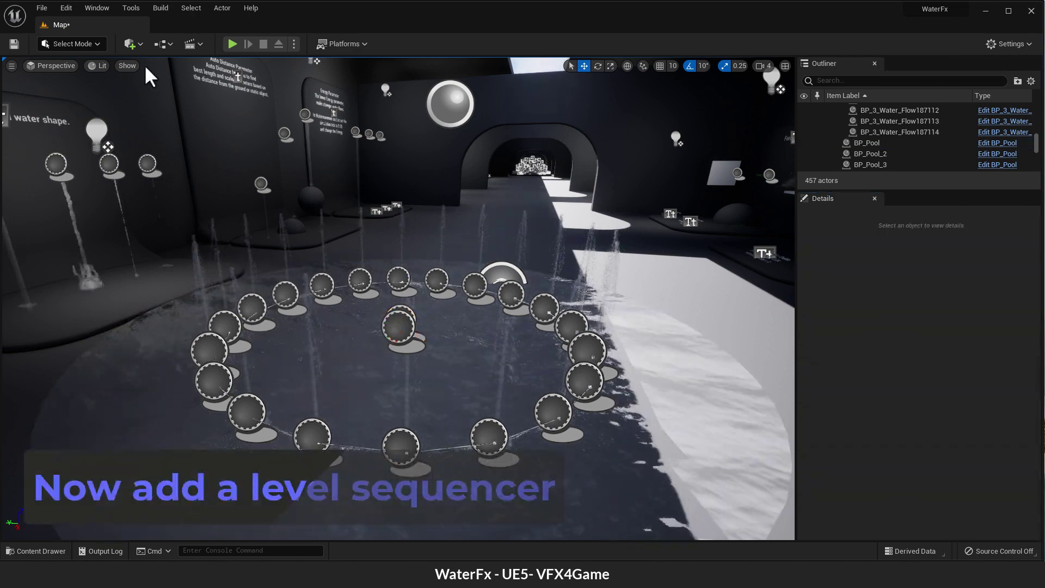
click(191, 46)
click(231, 76)
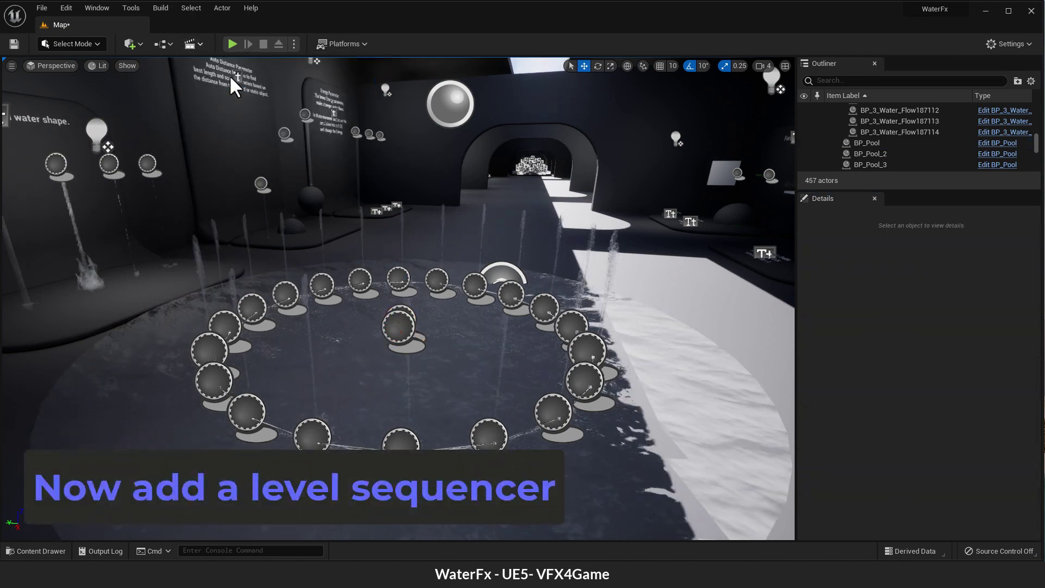
Save NewLevelSequence, move the Sequencer aside, and lower the sequence actor into the pool
click(788, 452)
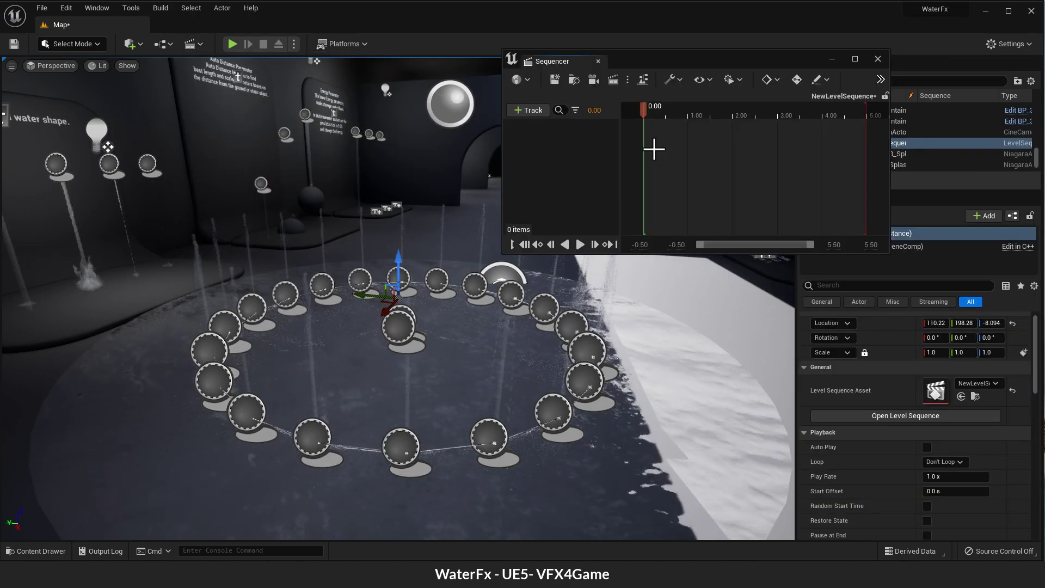
drag(649, 61, 746, 305)
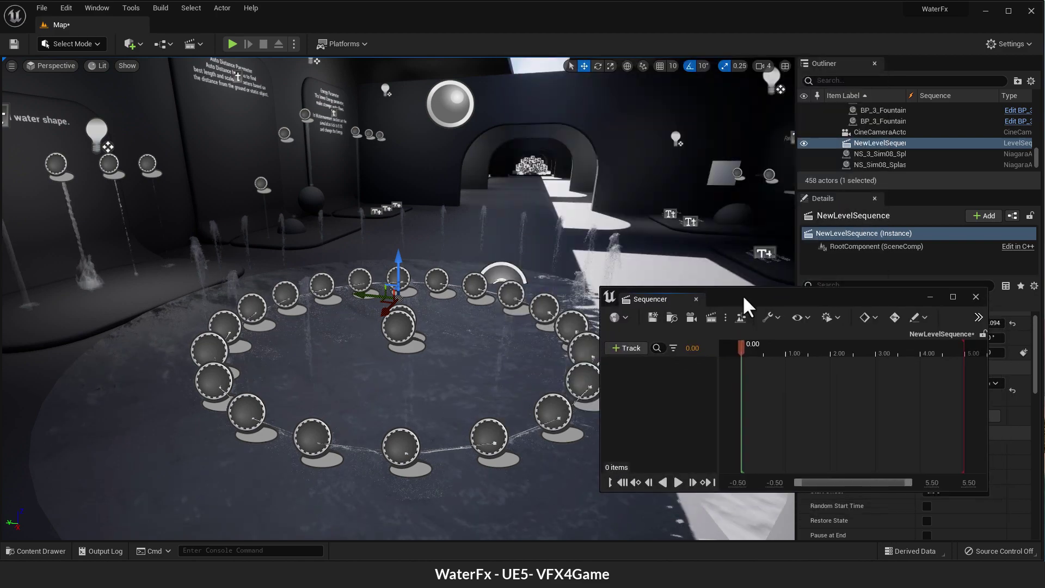
click(863, 153)
click(864, 142)
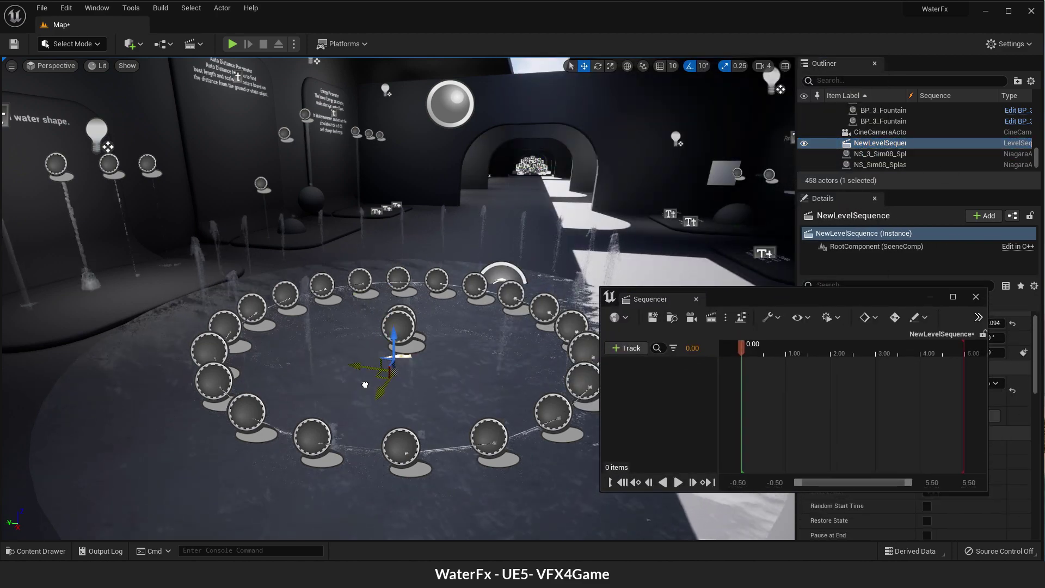
drag(411, 298, 413, 325)
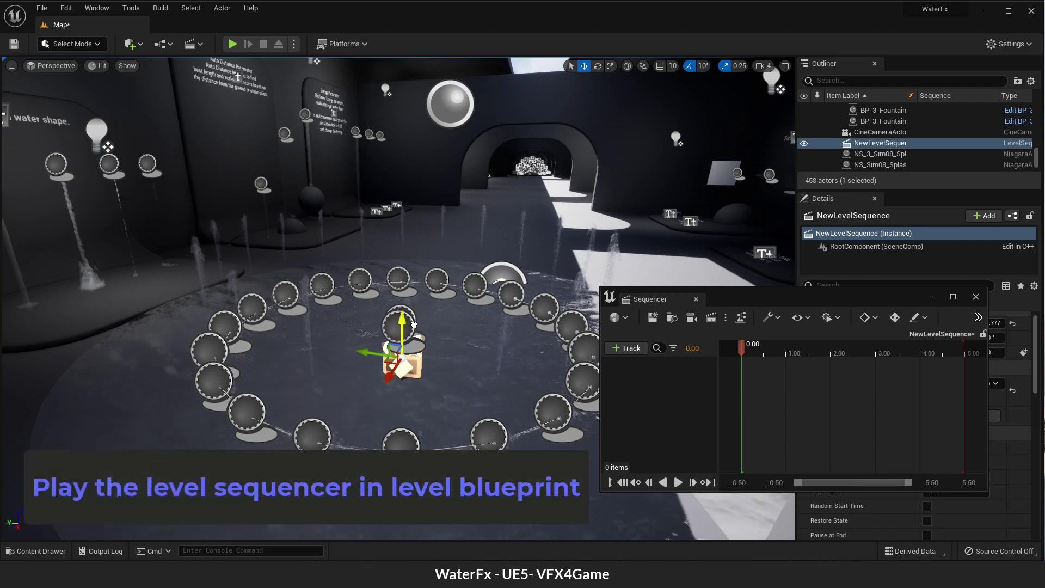
click(174, 44)
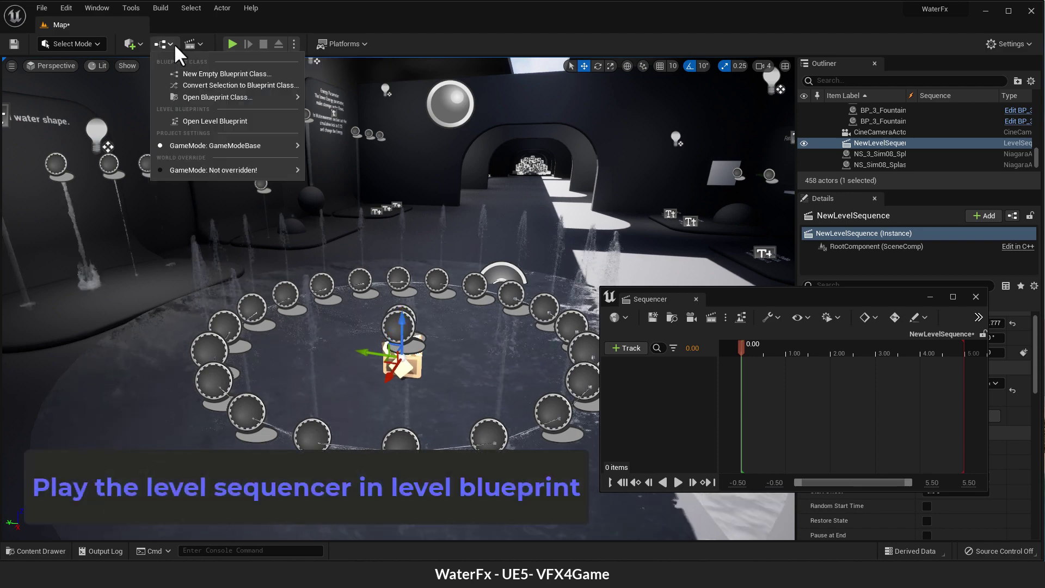
In the Level Blueprint, feed NewLevelSequence's sequence player into the Play node's Target
click(211, 121)
right_click(435, 260)
click(485, 314)
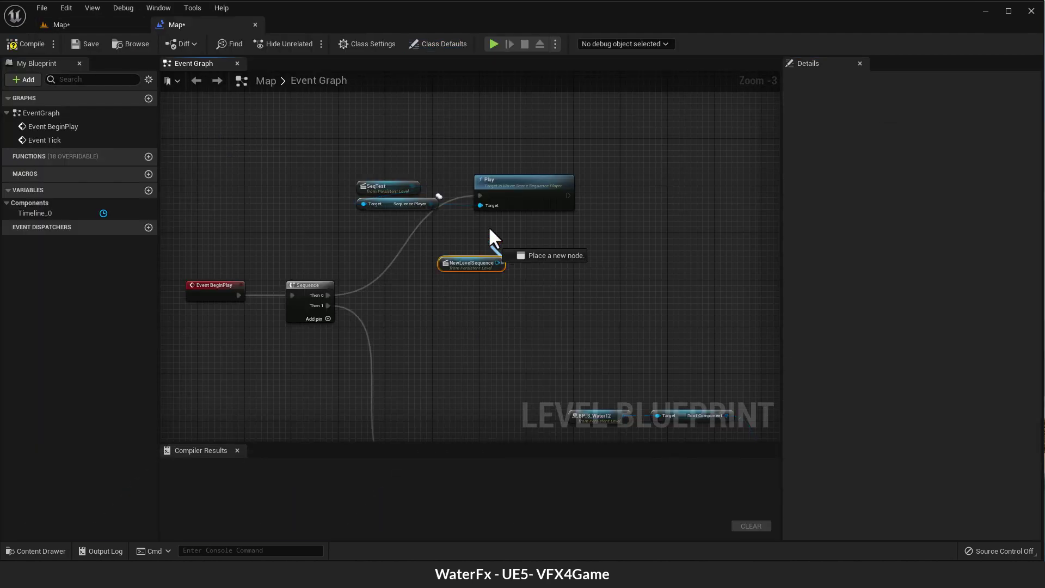
drag(489, 229, 480, 205)
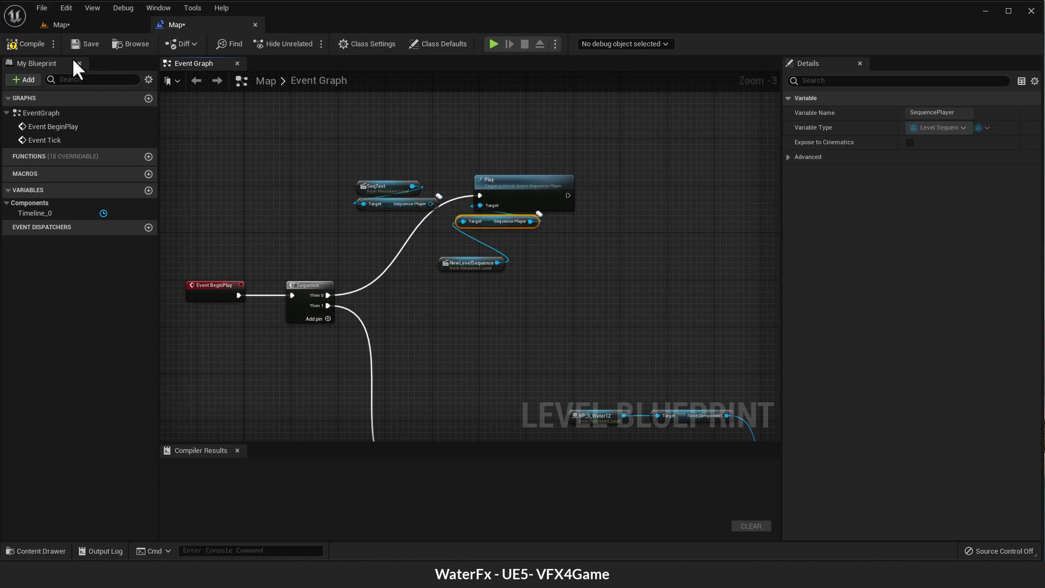
Return to the level map and reposition the Sequencer window
click(59, 25)
drag(736, 296, 695, 261)
click(588, 311)
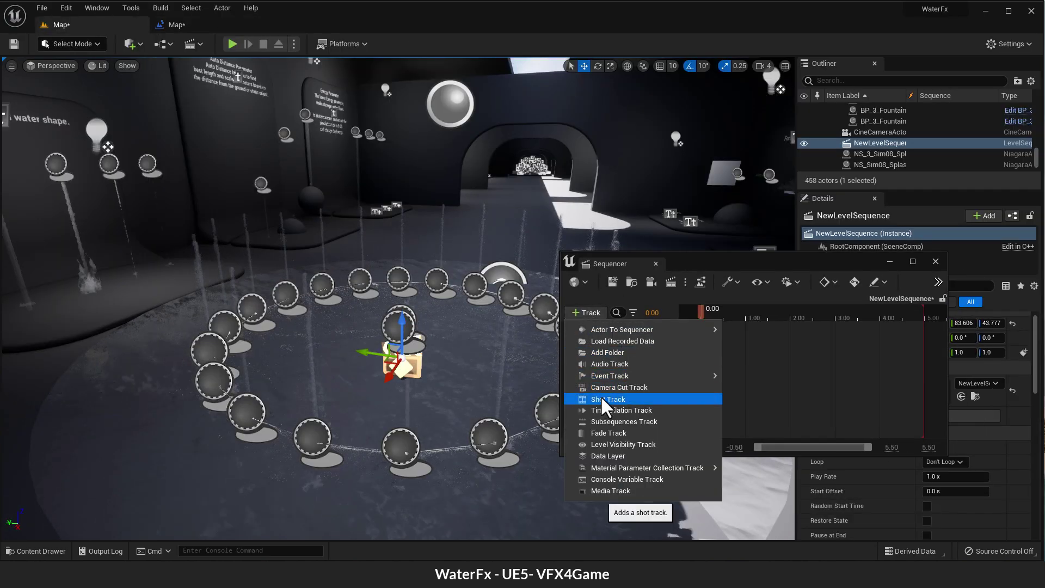
Add Shots and Camera Cuts tracks and create a cine camera at the current view
click(603, 400)
click(586, 314)
click(619, 388)
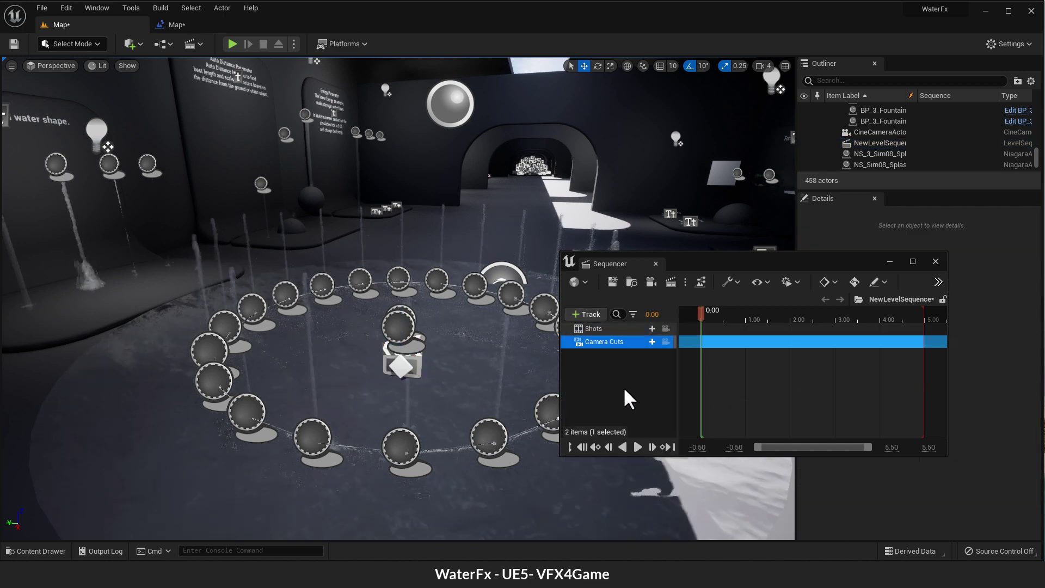
click(12, 66)
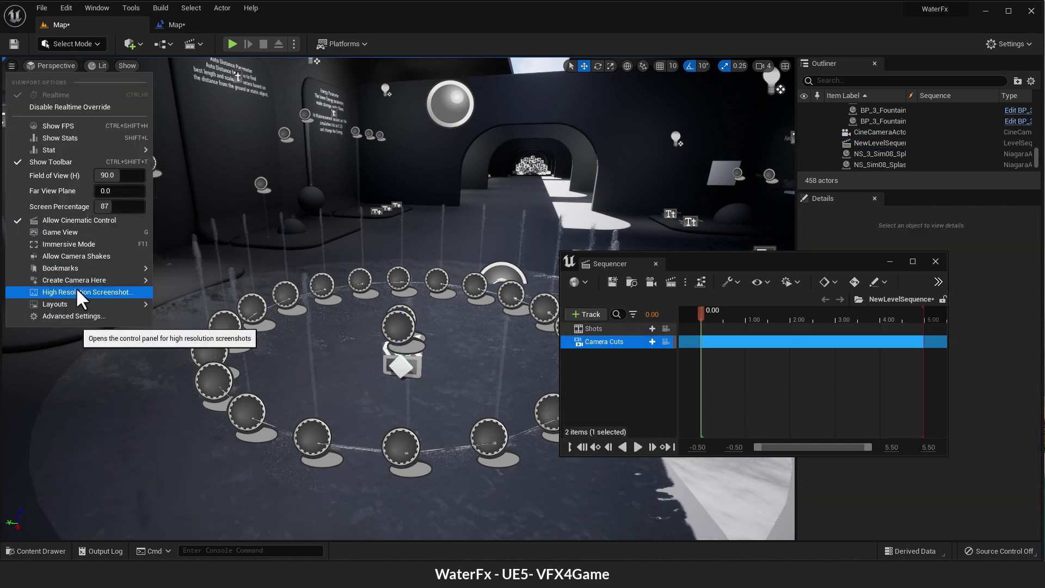
click(194, 295)
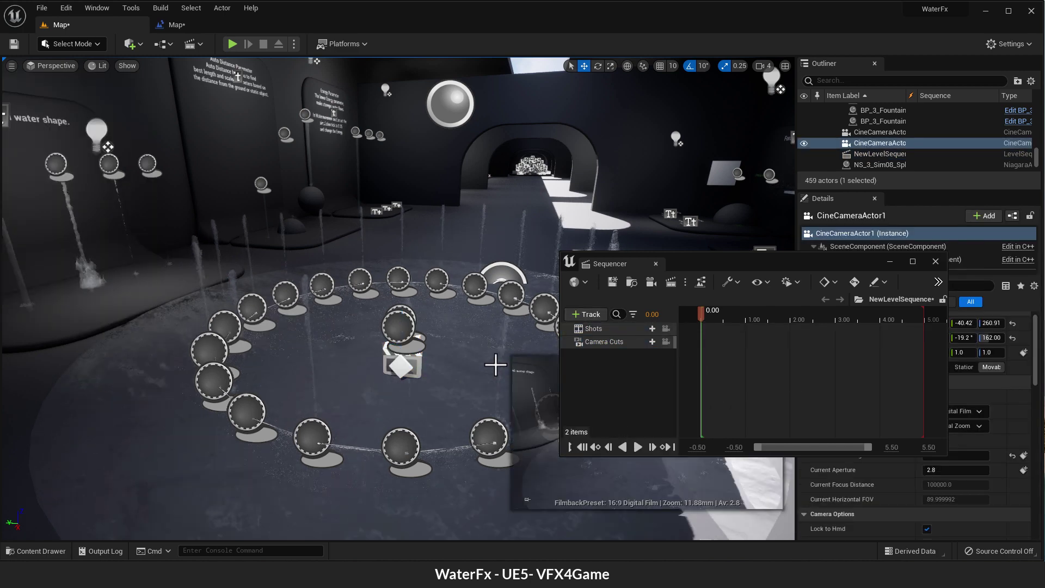
Bind CineCameraActor1 to the camera cuts and start playing the level in the editor
click(643, 341)
click(682, 410)
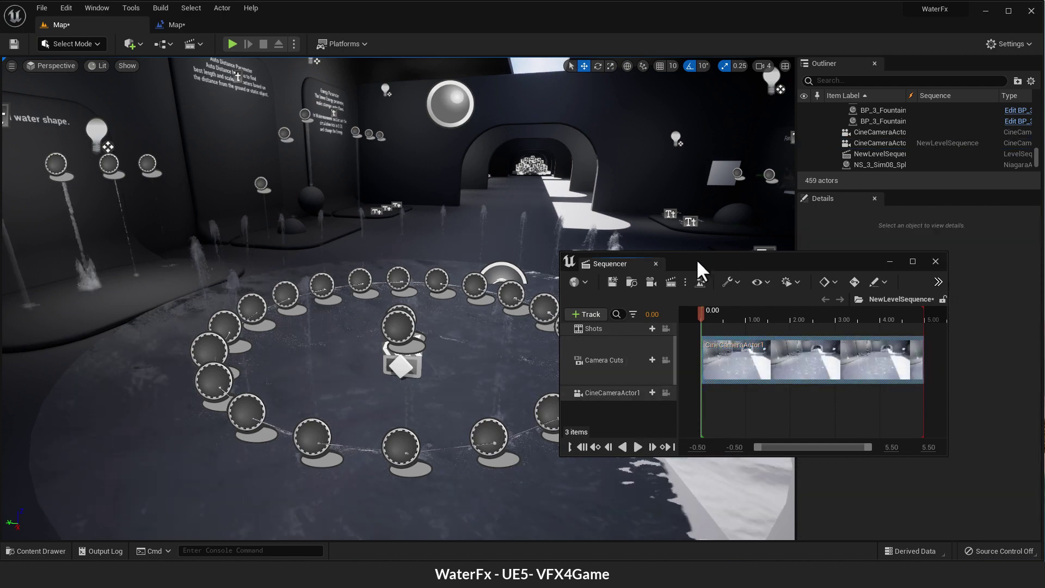
drag(701, 266, 829, 222)
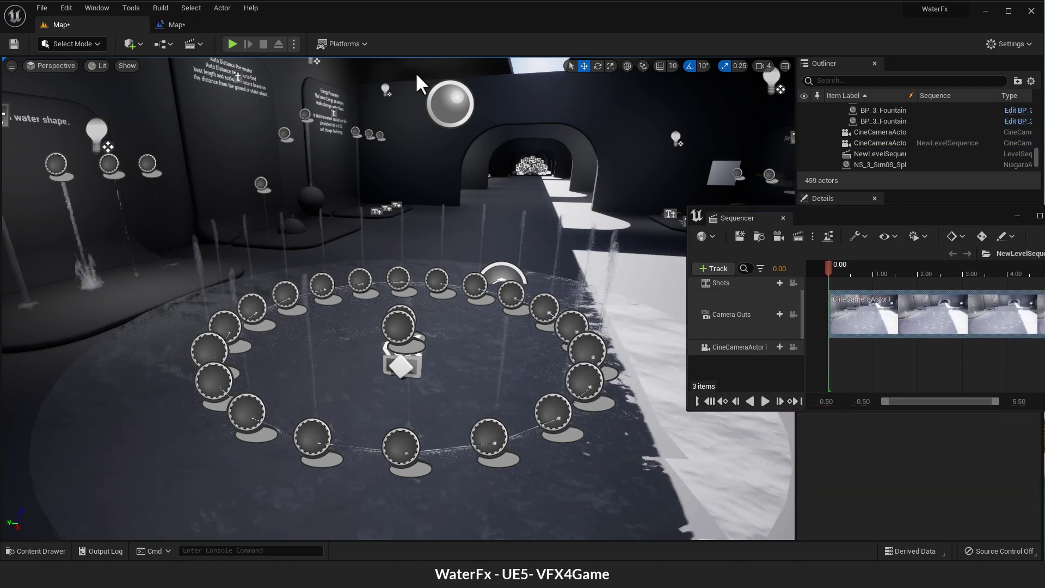
click(230, 46)
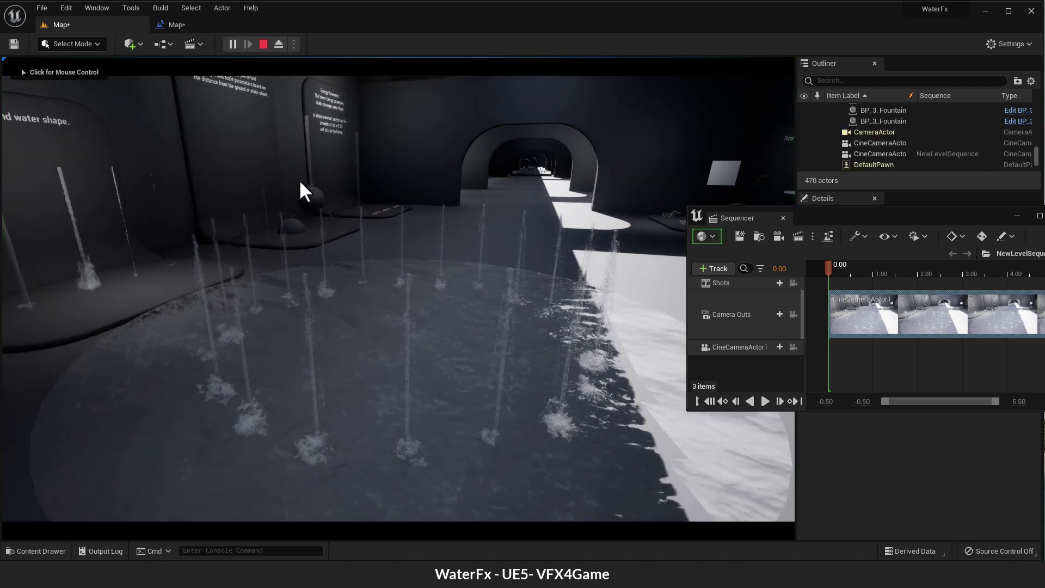
Stop play and drag the BP_Spline_Water_Fountain ring from the Outliner into Sequencer
click(264, 44)
drag(871, 216, 730, 215)
click(484, 384)
drag(876, 142, 644, 364)
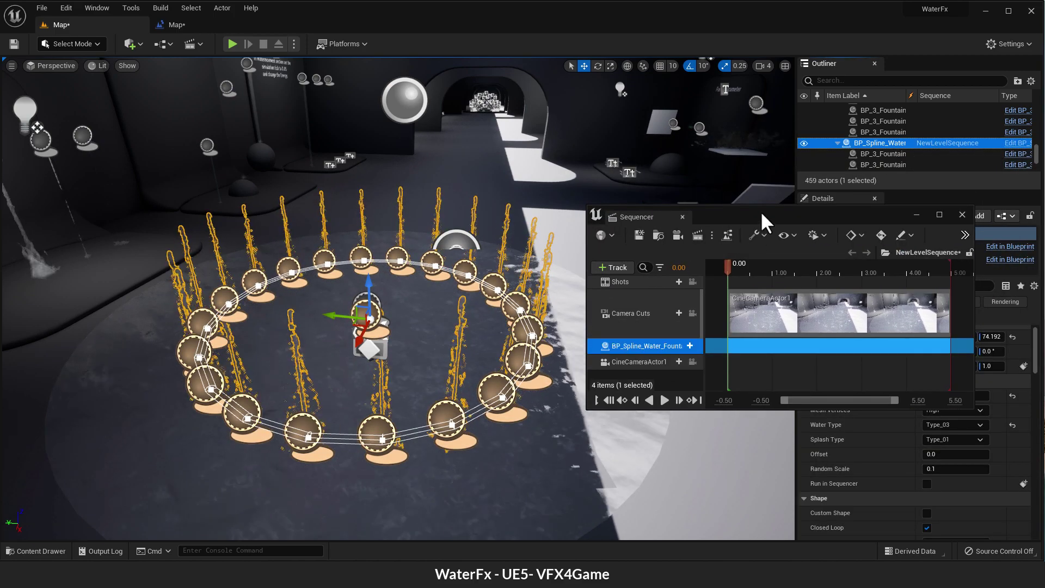
Enable Run in Sequencer on the fountain ring and set Animation Type to CinematicSequencer
drag(760, 213, 754, 85)
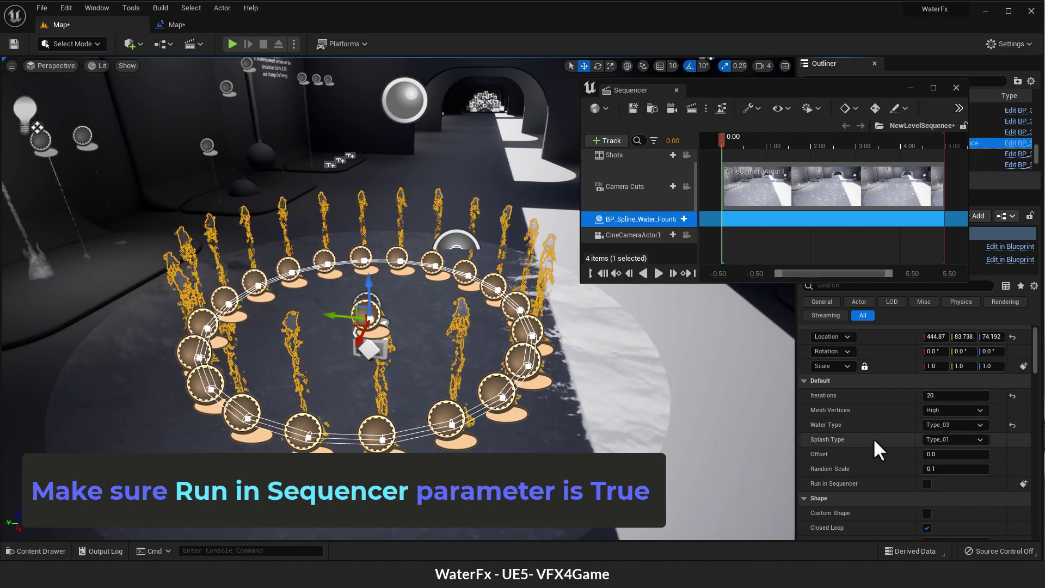
click(927, 483)
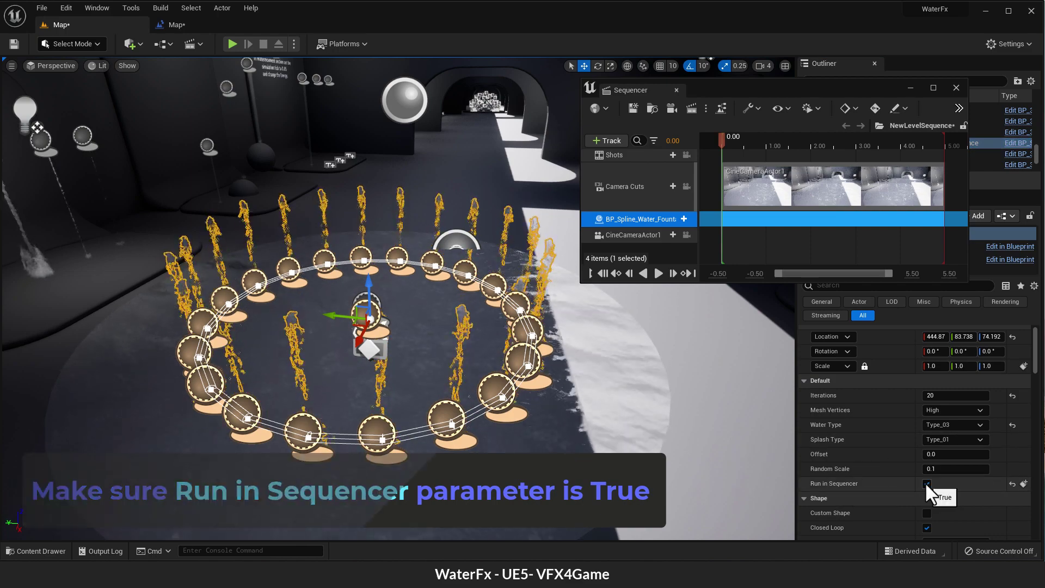
scroll(876, 478, down, 3)
scroll(875, 479, down, 4)
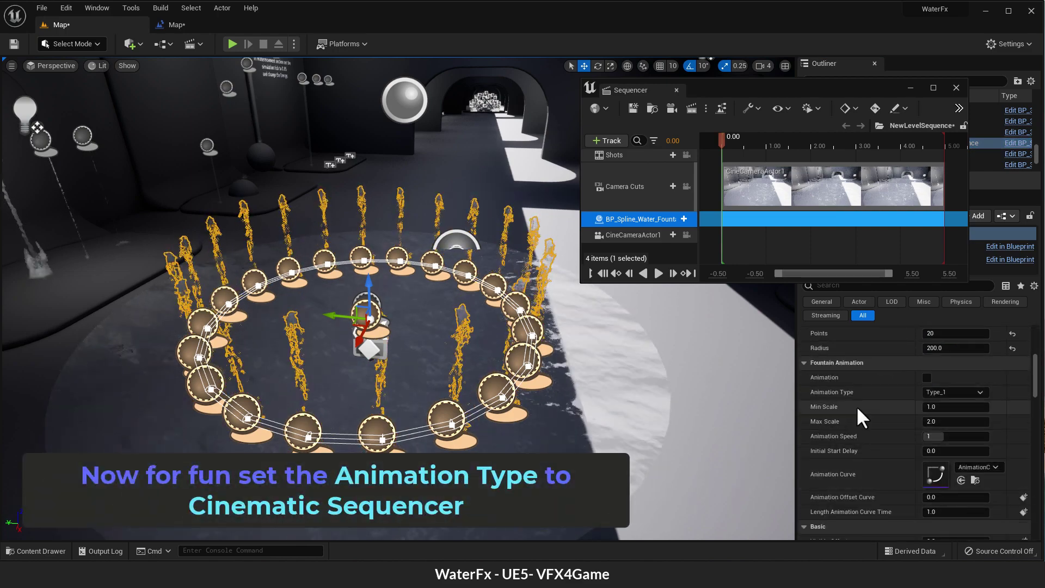
click(941, 392)
click(949, 454)
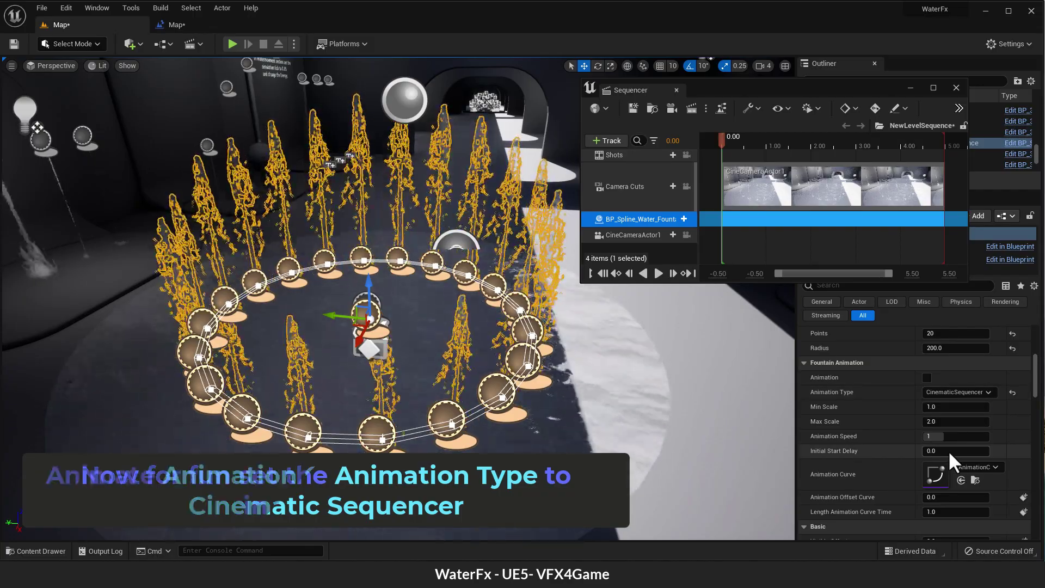
Key Animation Offset Curve at 0 at the sequence start and 1 at 5.00
scroll(1022, 488, down, 1)
click(1024, 480)
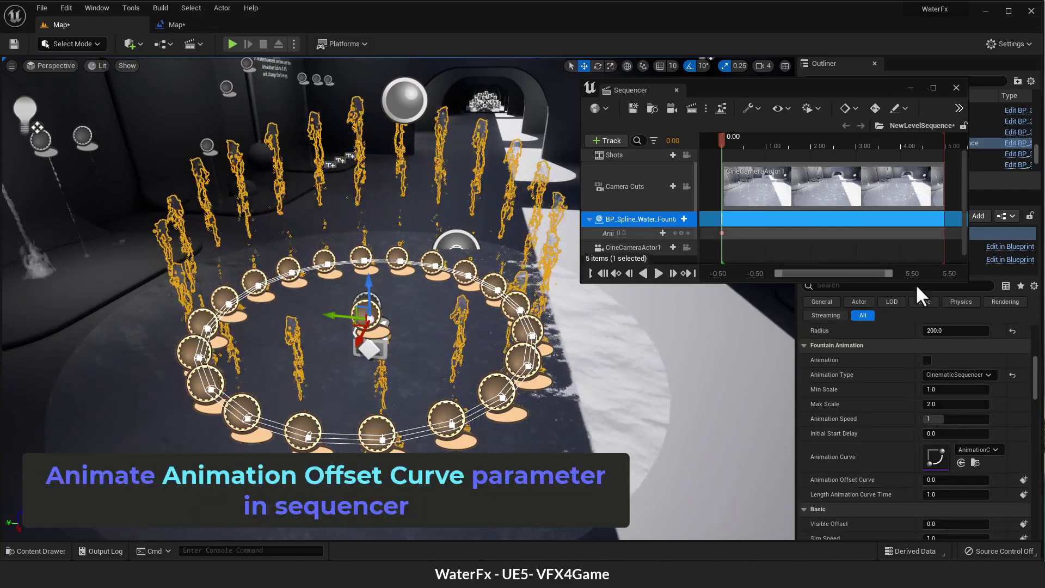
click(920, 145)
drag(920, 145, 944, 146)
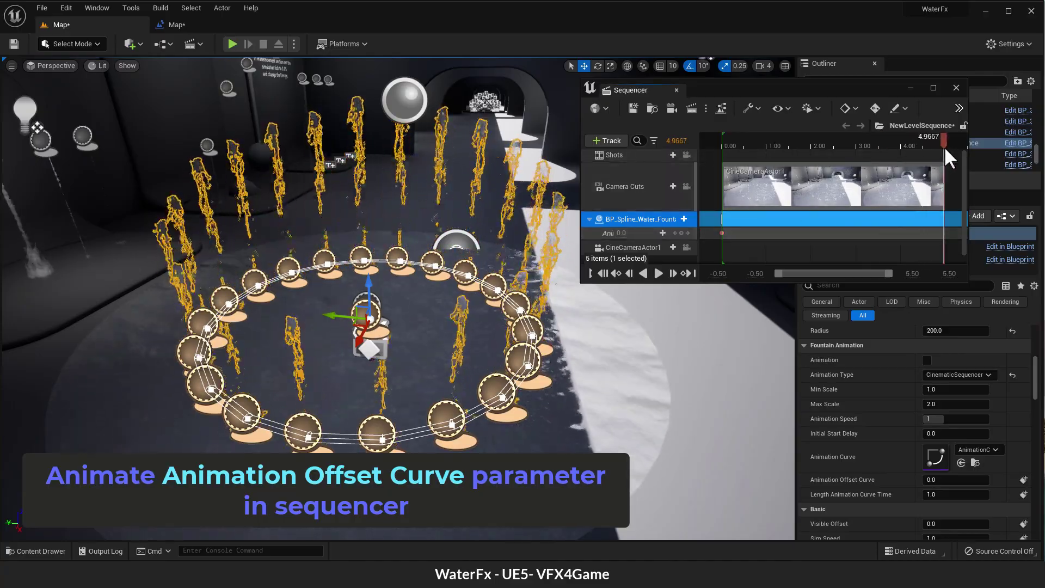
drag(961, 481, 971, 481)
click(960, 481)
text(1)
key(Return)
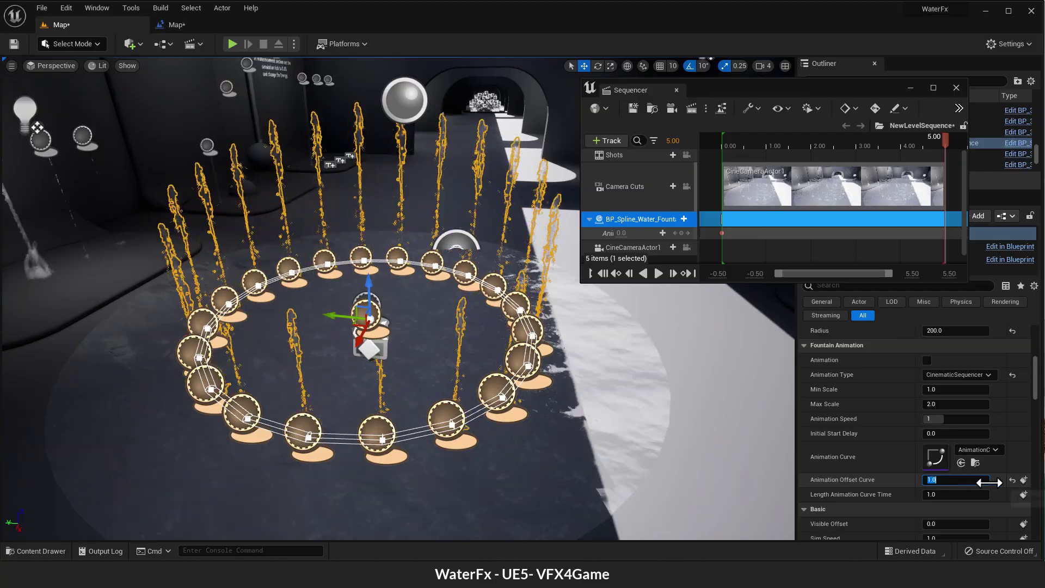
click(1023, 480)
click(723, 234)
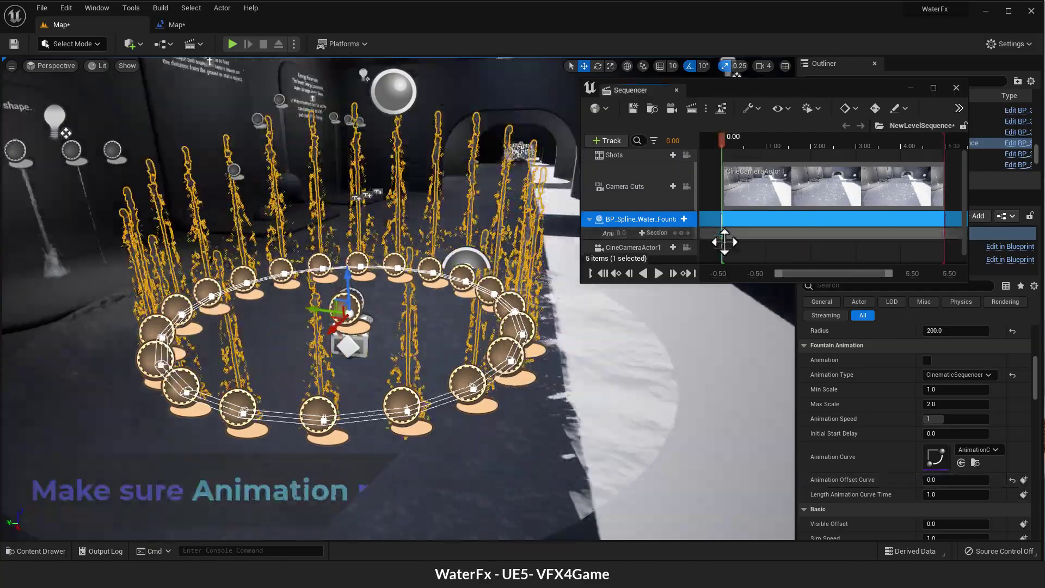
Turn on the fountain's Animation, preview it in play, and locate its animation curve asset
click(926, 360)
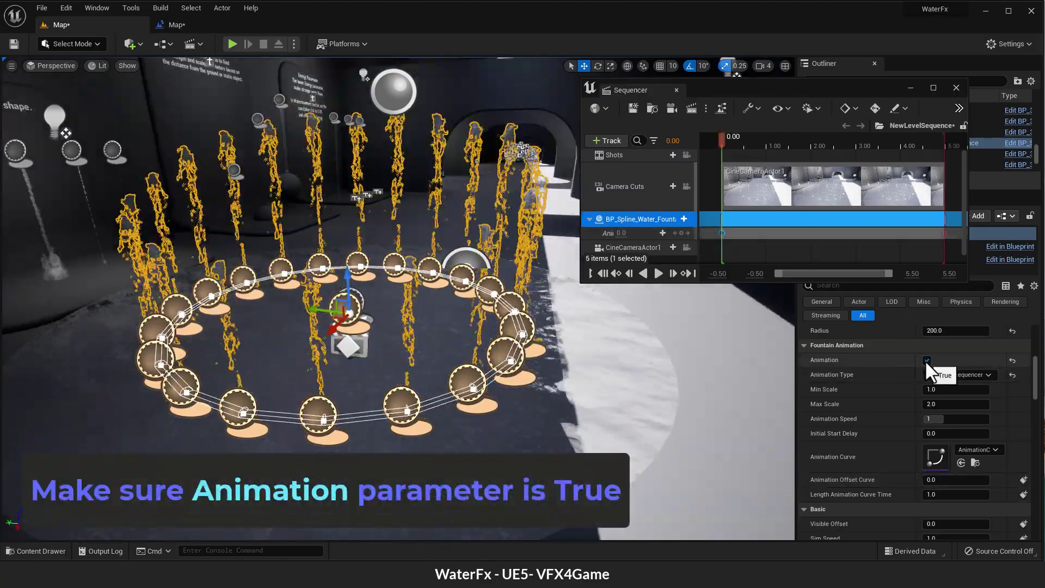
click(520, 106)
click(233, 44)
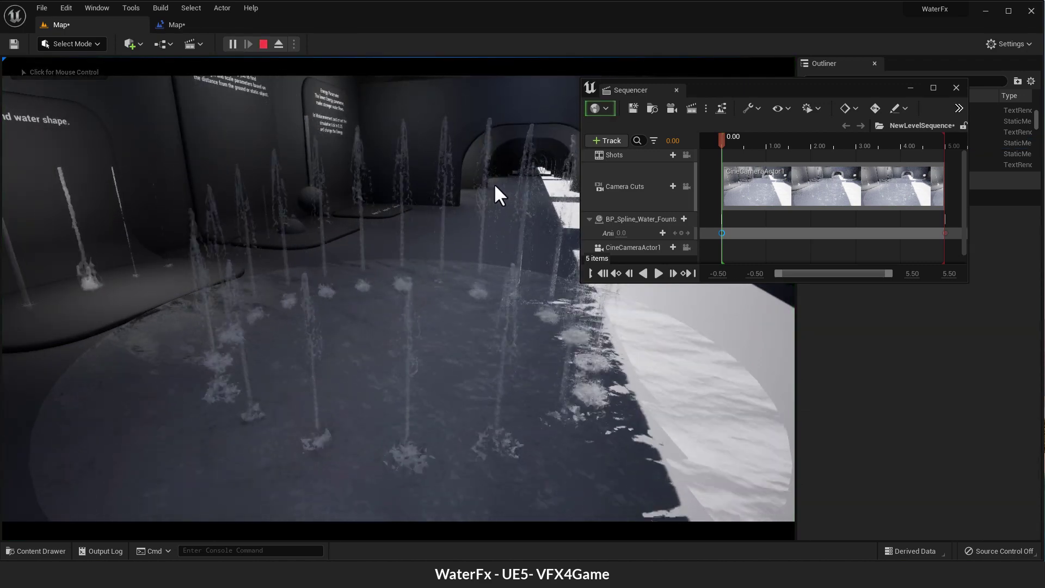
key(Escape)
click(456, 357)
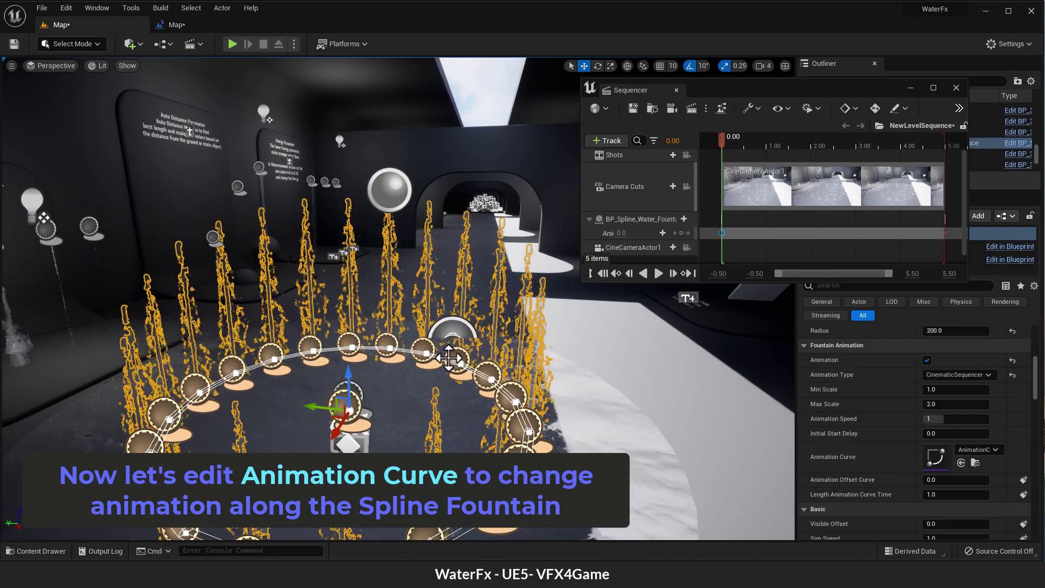
click(974, 463)
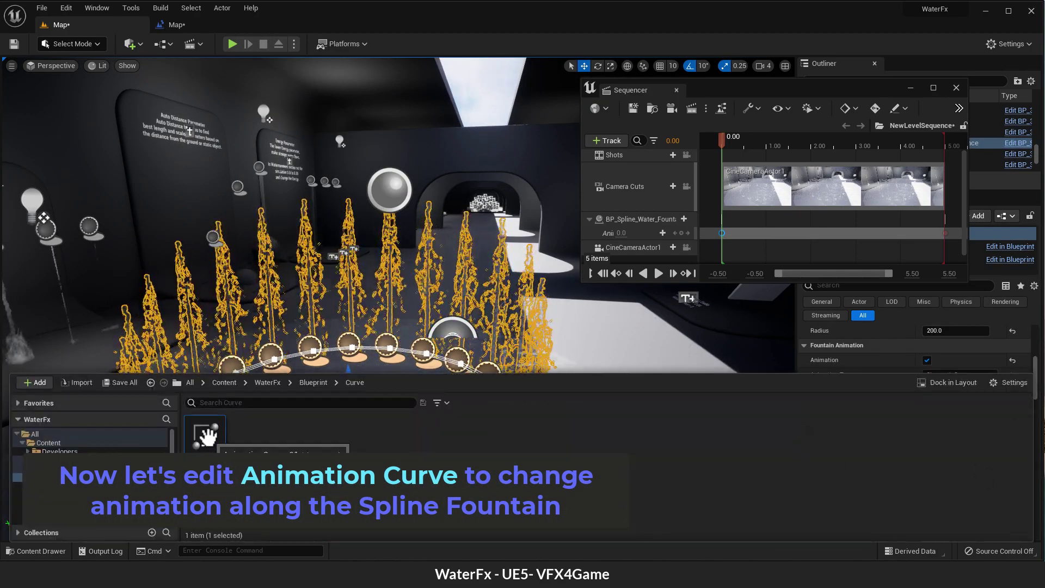
Open AnimationCurve_01 and add keys at time 0.2 (value 0.7) and 0.4 (value 0.5)
double_click(204, 434)
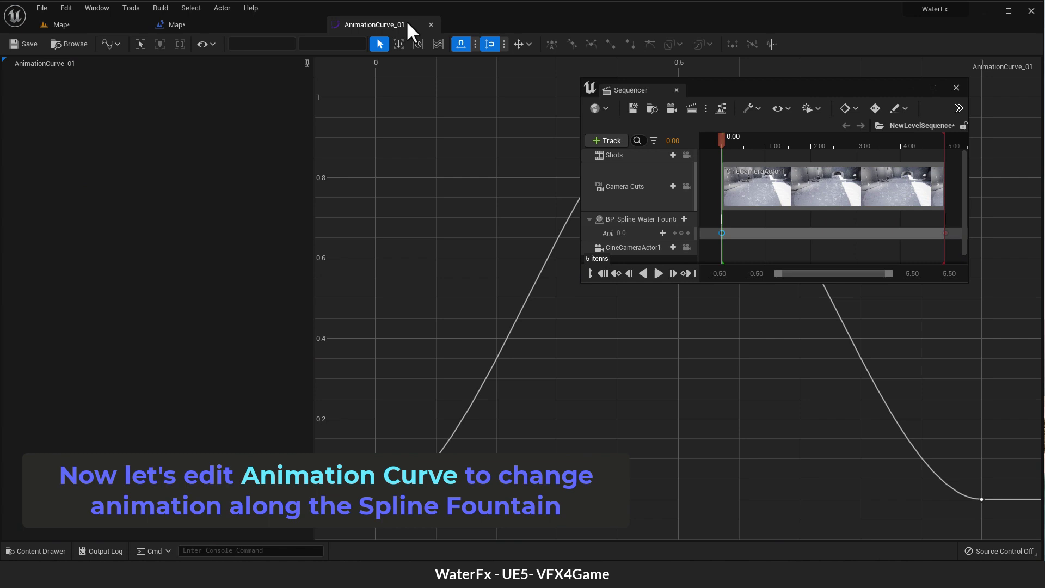
drag(406, 21, 406, 20)
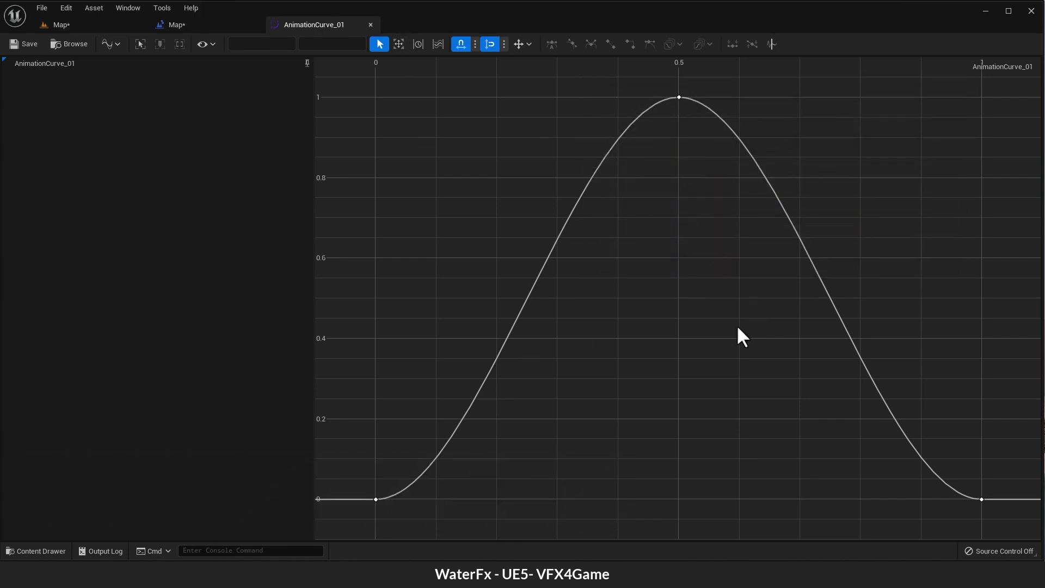
right_click(532, 284)
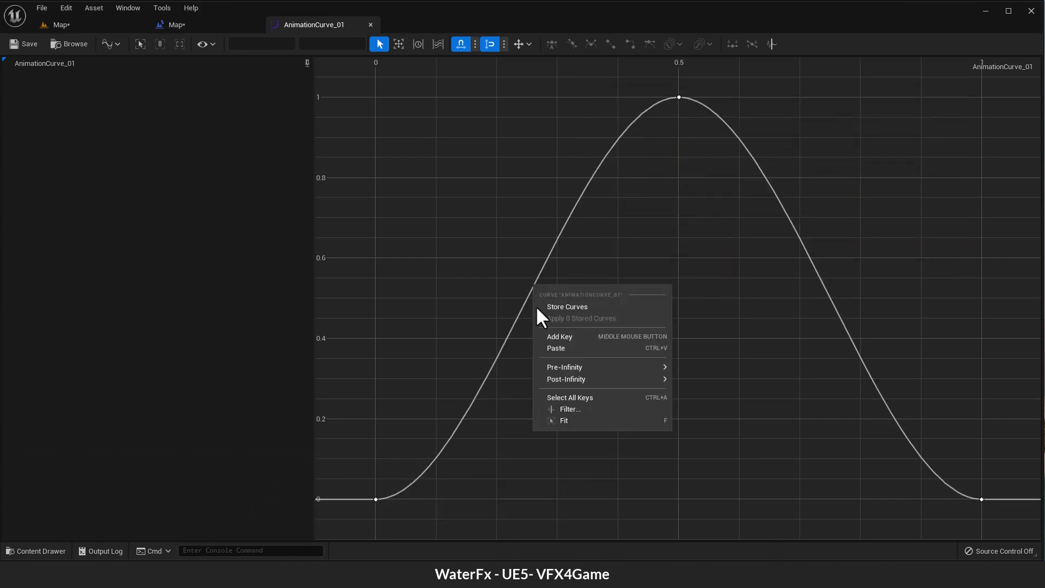
click(555, 336)
drag(557, 239, 482, 214)
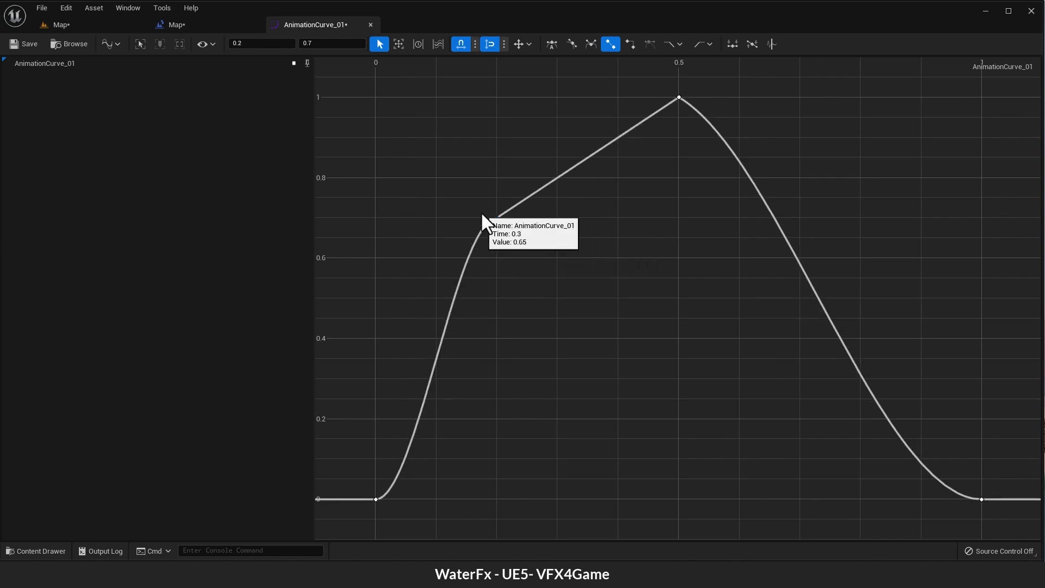
right_click(573, 166)
click(605, 216)
drag(558, 178, 618, 297)
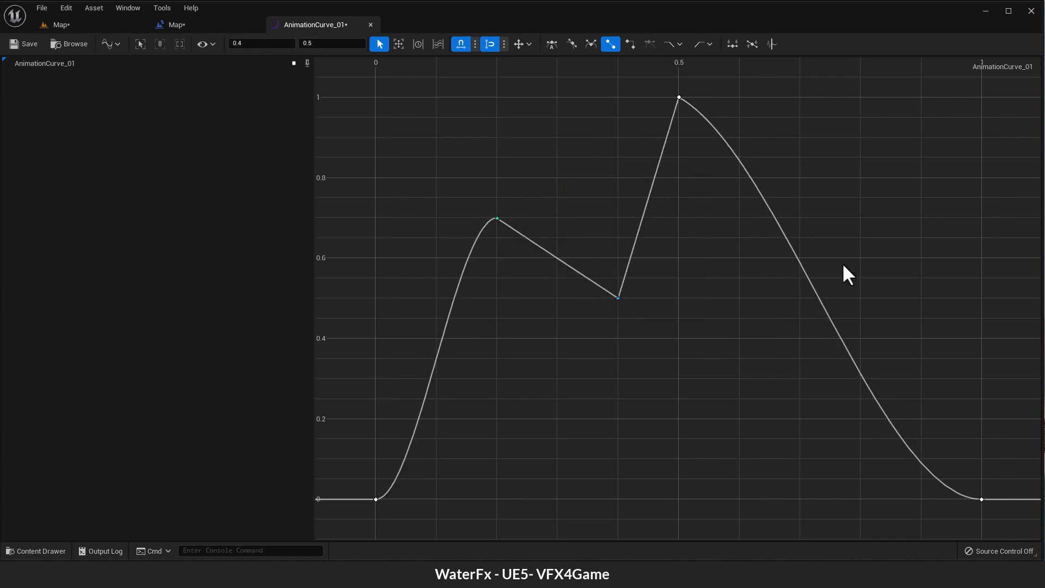
Add keys at time 0.7 (value 0.6) and 0.9 (value 0.75), with auto-smoothed tangents
right_click(822, 304)
click(850, 355)
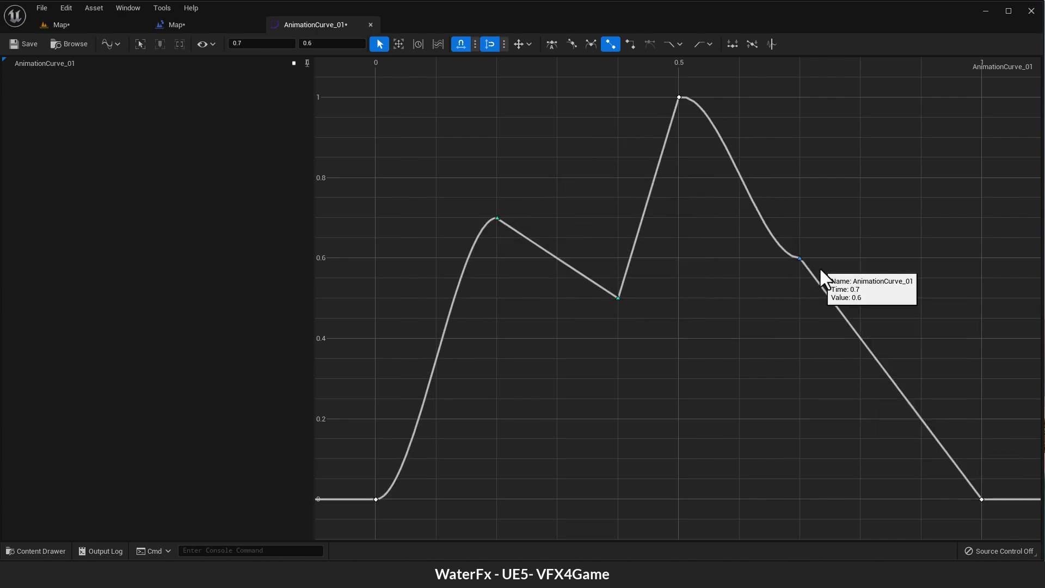
right_click(496, 217)
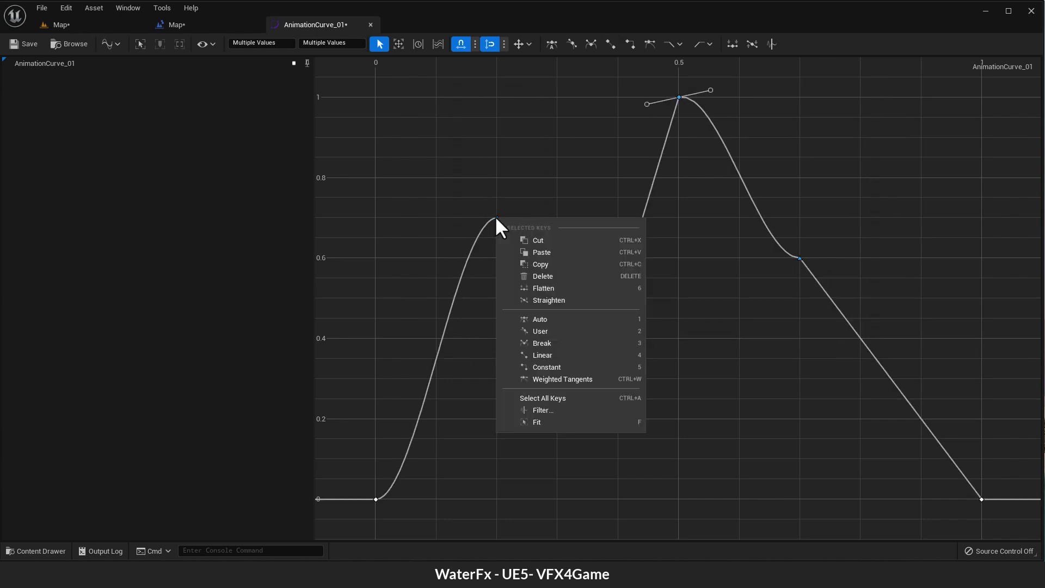
click(541, 318)
click(717, 344)
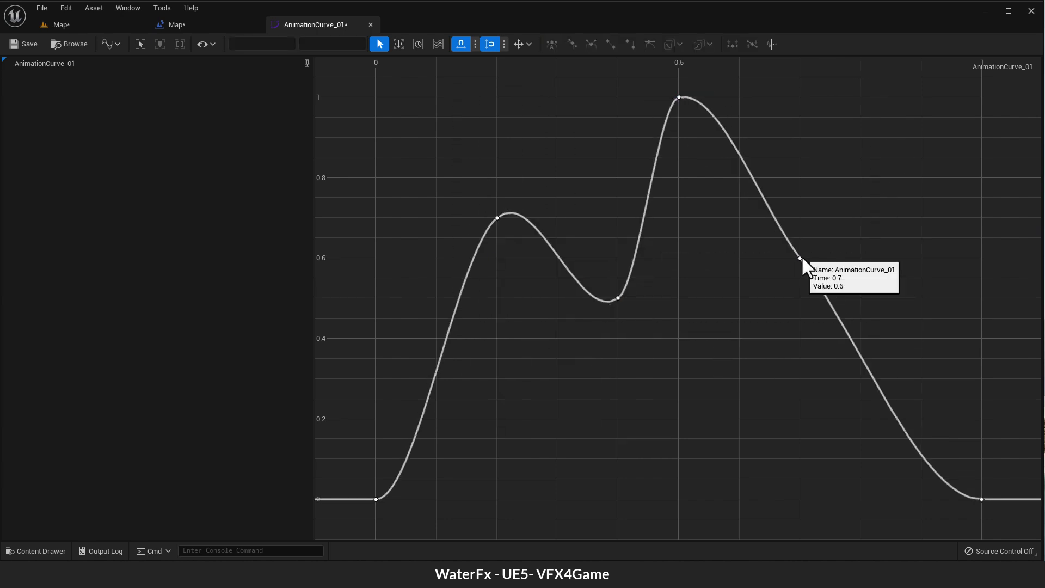
right_click(871, 382)
click(889, 392)
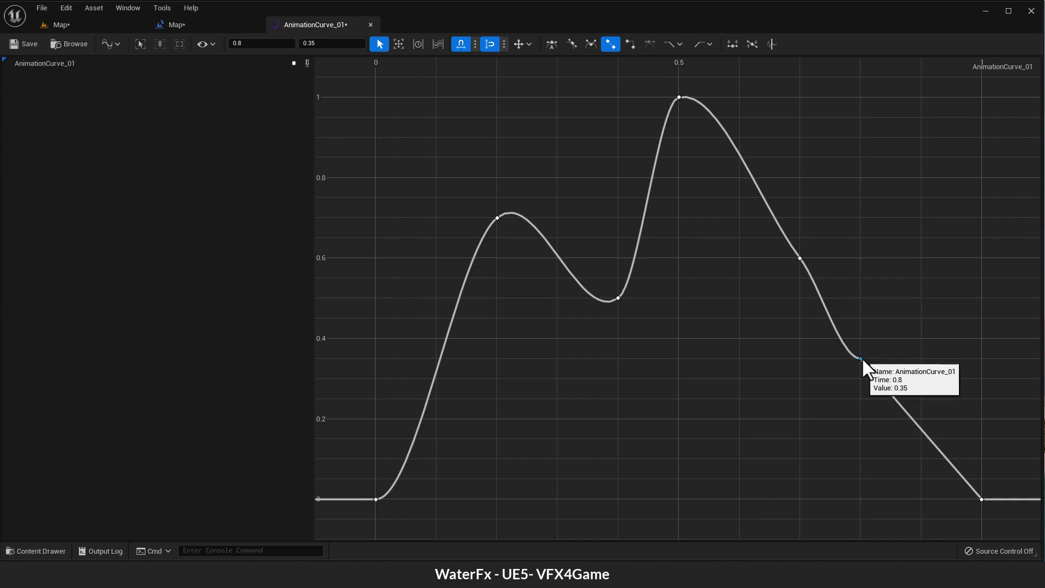
drag(860, 358, 920, 197)
right_click(920, 197)
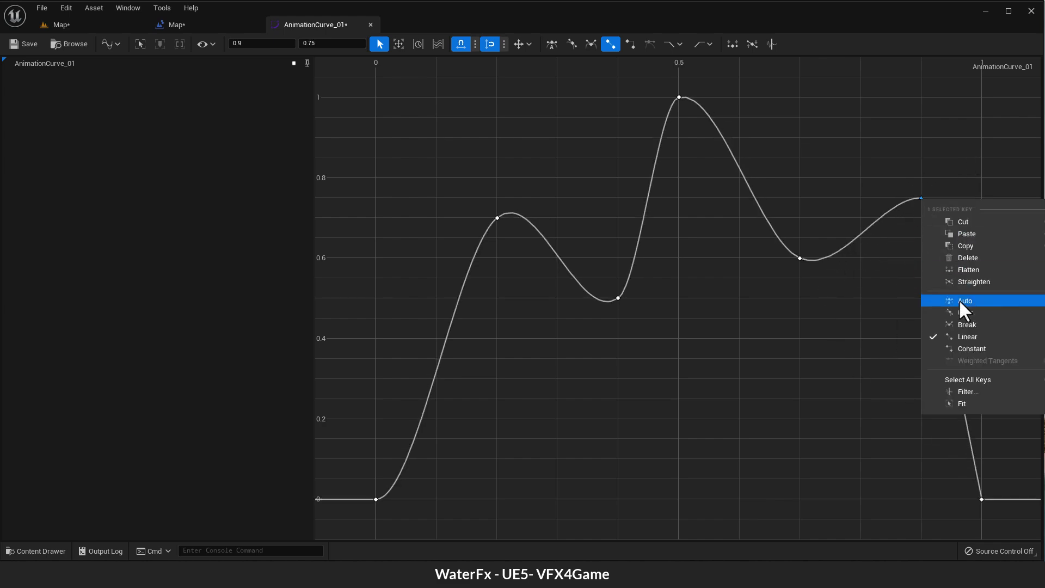
click(958, 299)
Back in the level, play-test the fountain animation with Alt+P, then select the fountain ring
click(86, 25)
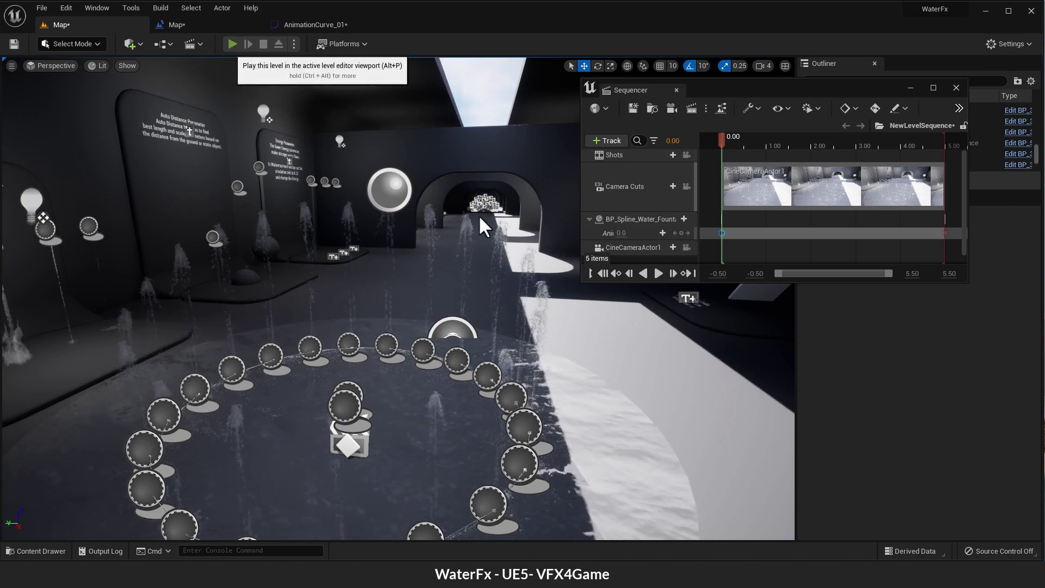
key(alt+p)
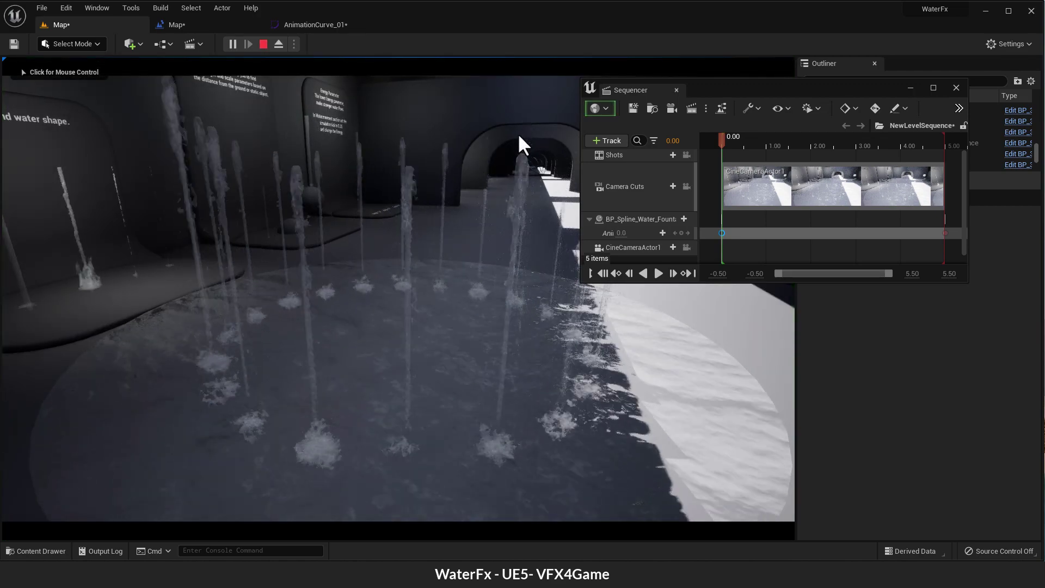
drag(704, 89, 791, 91)
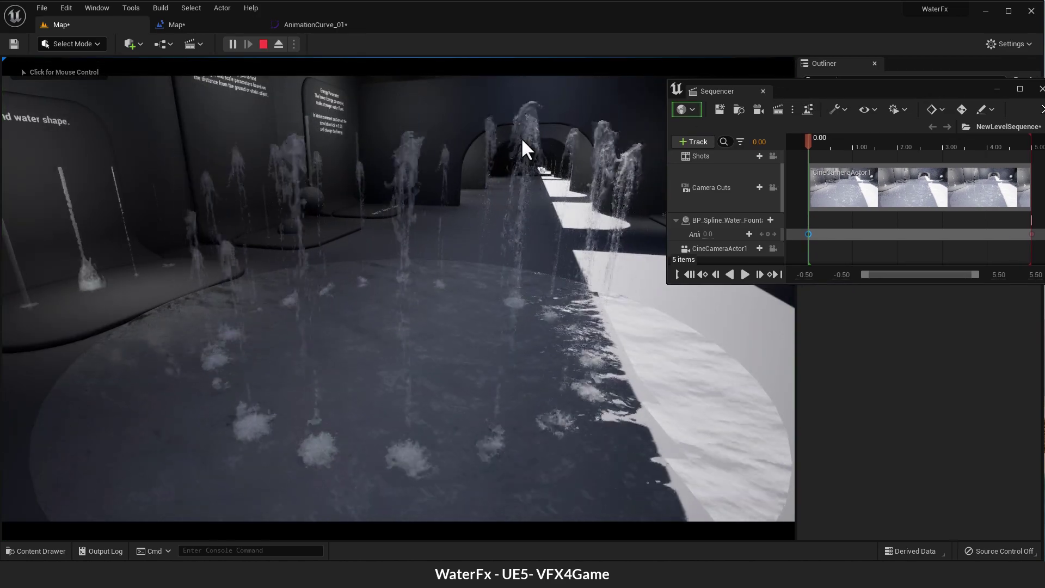
key(Escape)
click(515, 413)
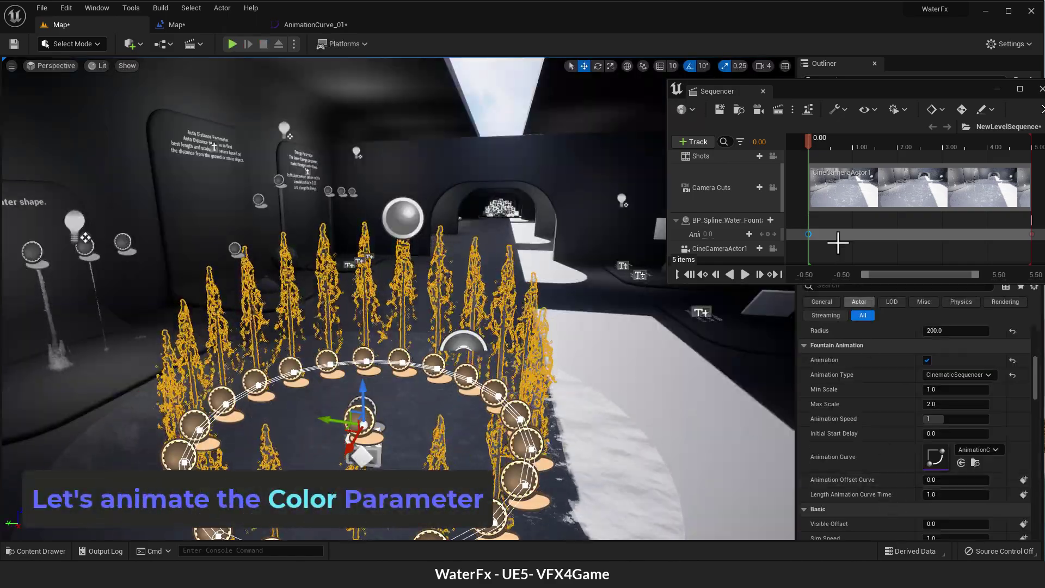
Add a Color track for the fountains and key magenta at 2.30
scroll(863, 400, down, 5)
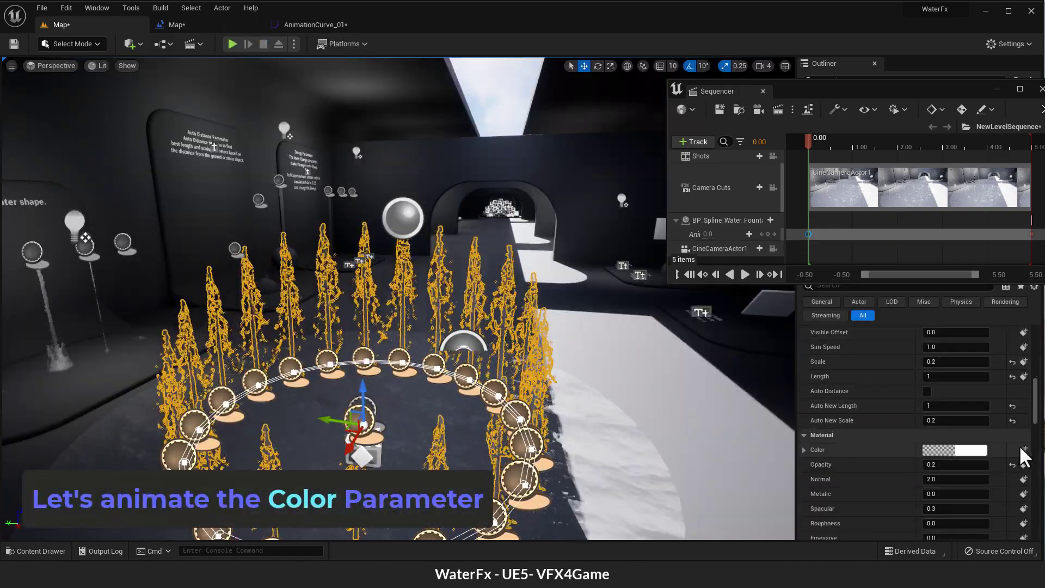
click(1024, 450)
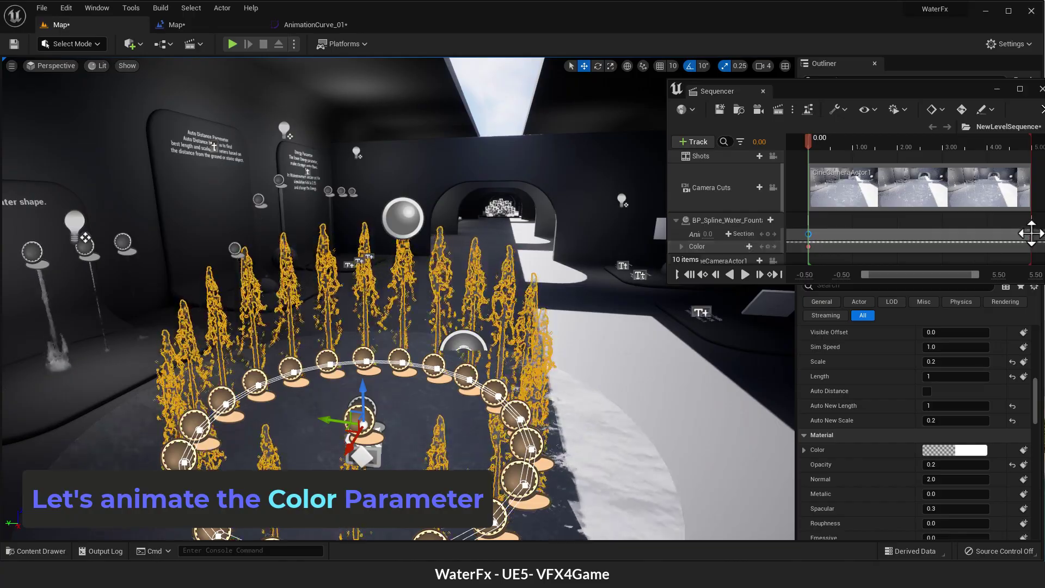
drag(887, 142, 912, 142)
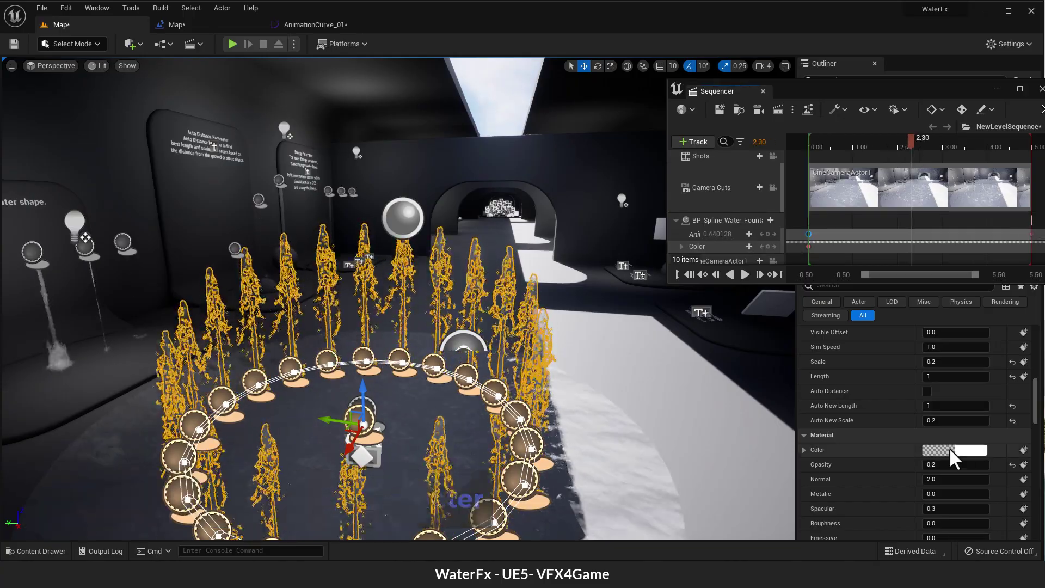
click(955, 450)
drag(873, 344, 932, 318)
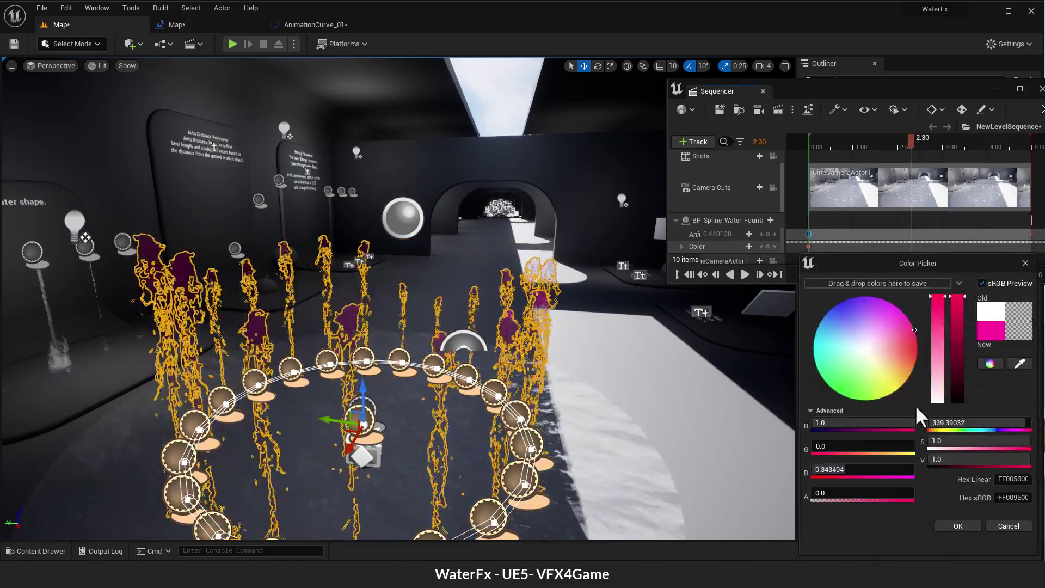
click(957, 525)
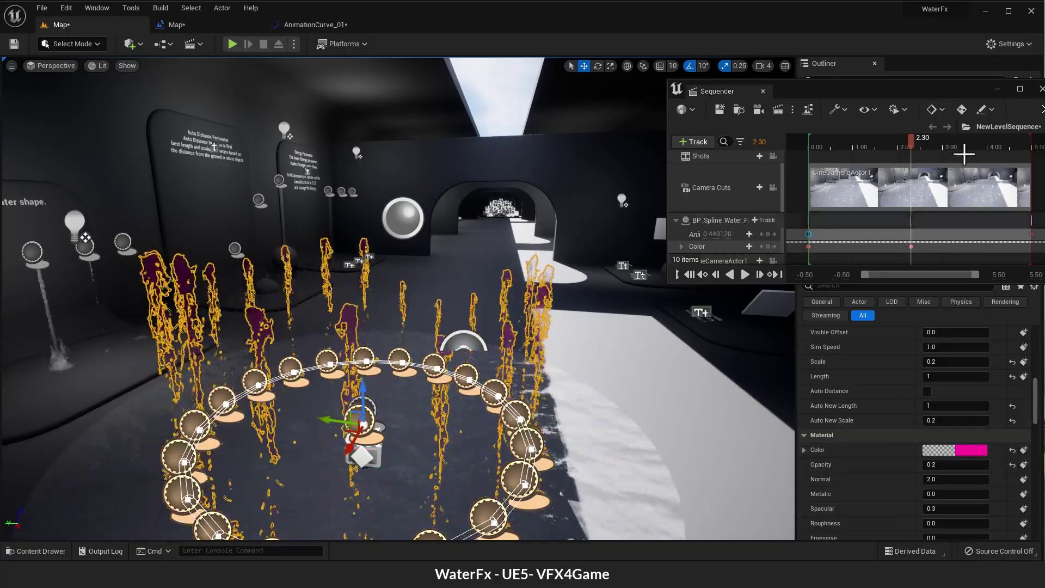
Key the fountain Color to blue at 5.00
drag(1007, 143, 1032, 142)
click(938, 448)
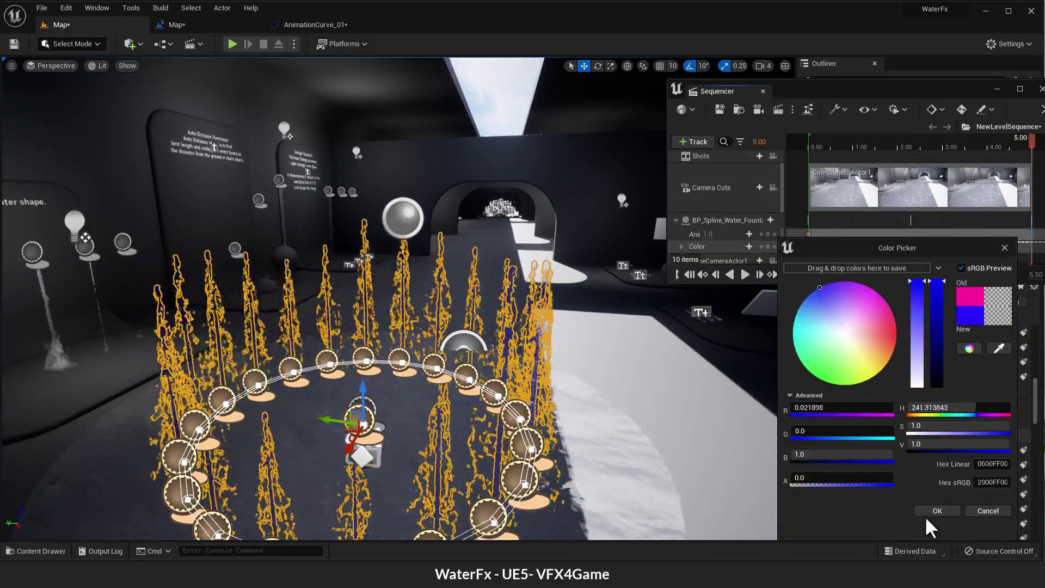
click(936, 511)
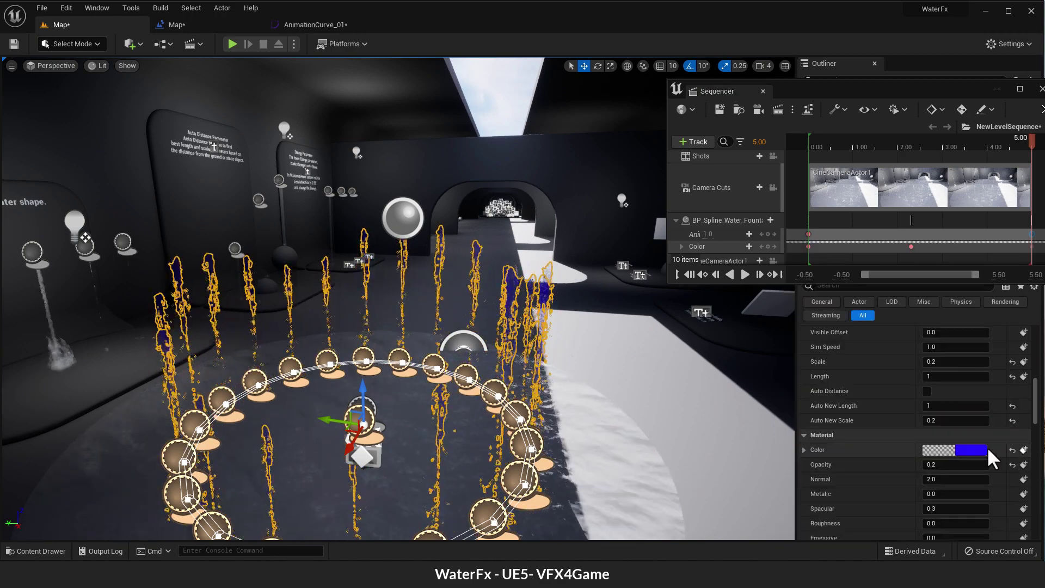
Play the level to preview the color change, then reselect the fountain spline actor
click(485, 116)
click(233, 44)
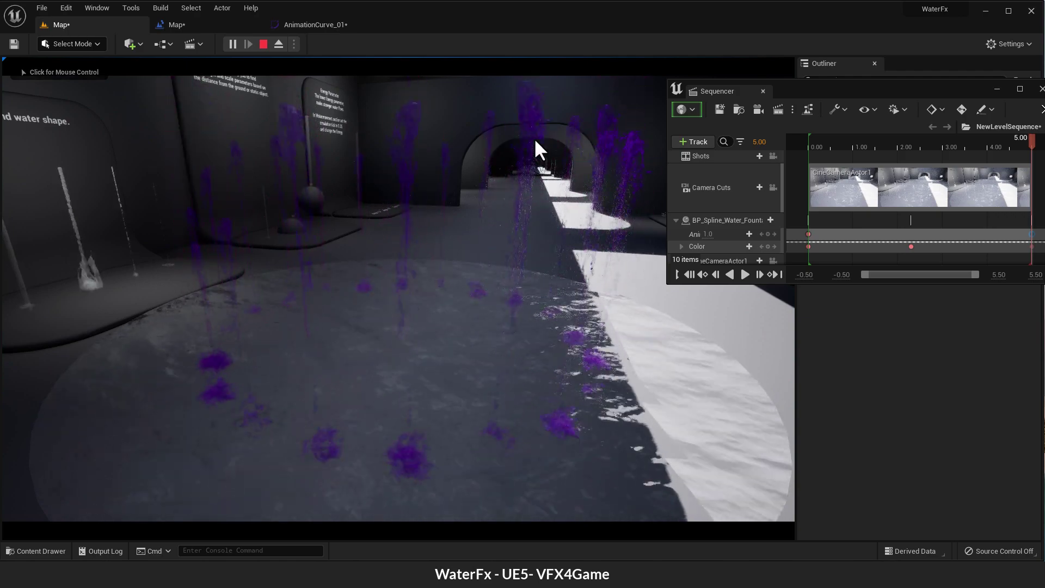
key(Escape)
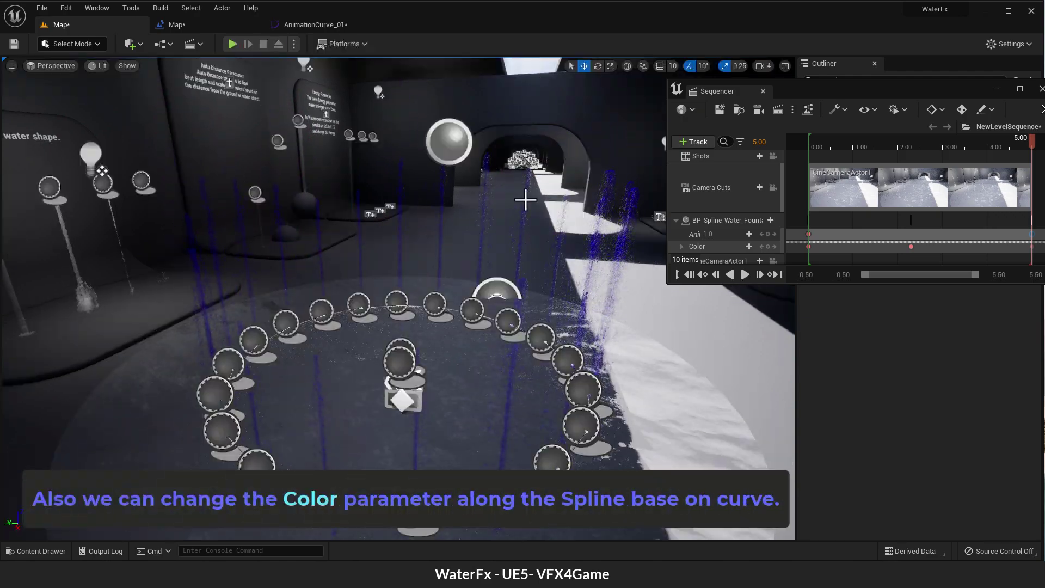
click(473, 308)
scroll(866, 373, down, 2)
scroll(864, 370, down, 10)
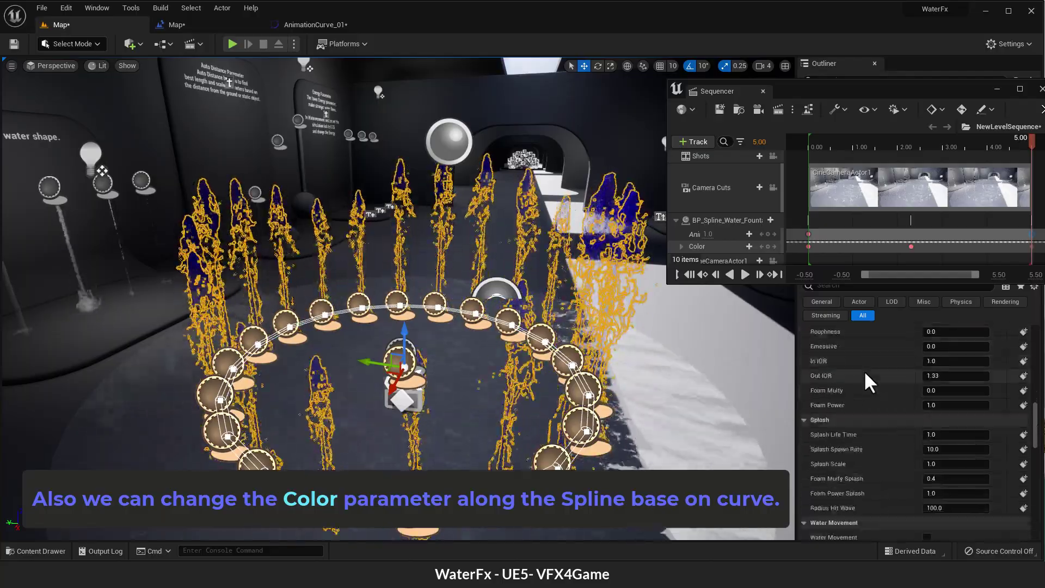
Enable Change Parameters With Curve and set Color B to green
scroll(864, 370, down, 1)
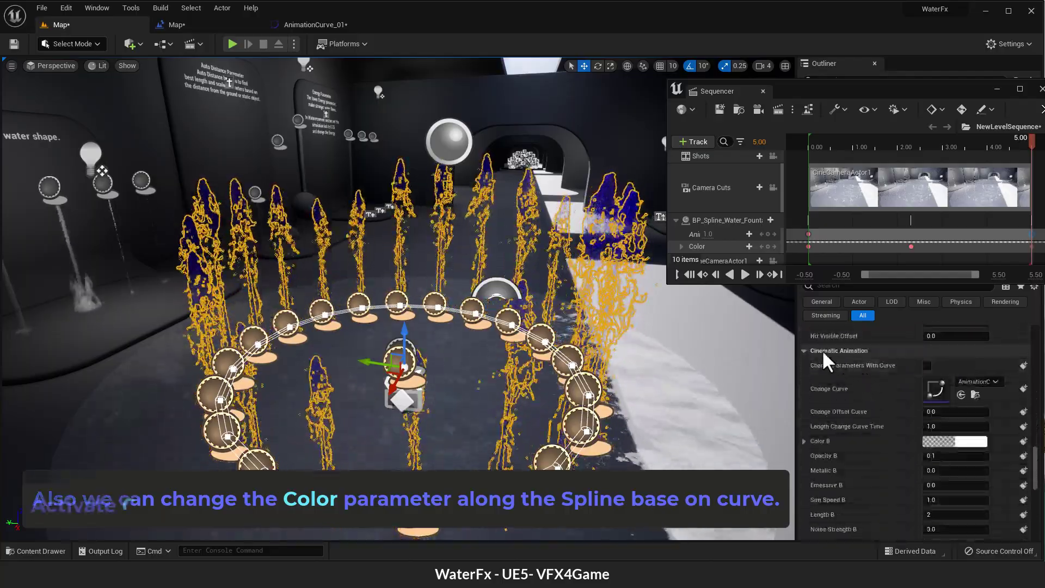
click(927, 366)
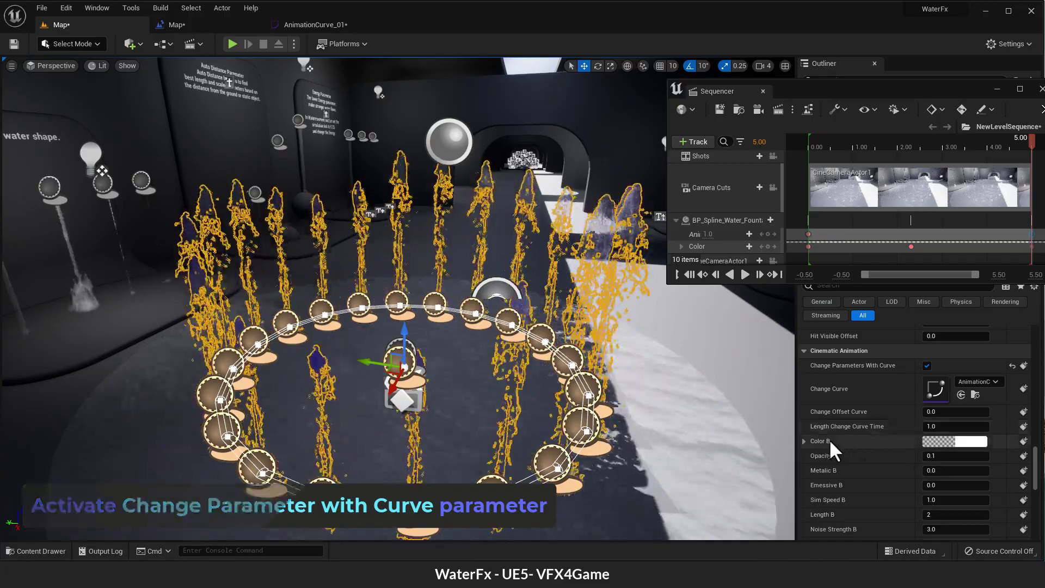
click(935, 441)
drag(1006, 281, 827, 237)
click(805, 362)
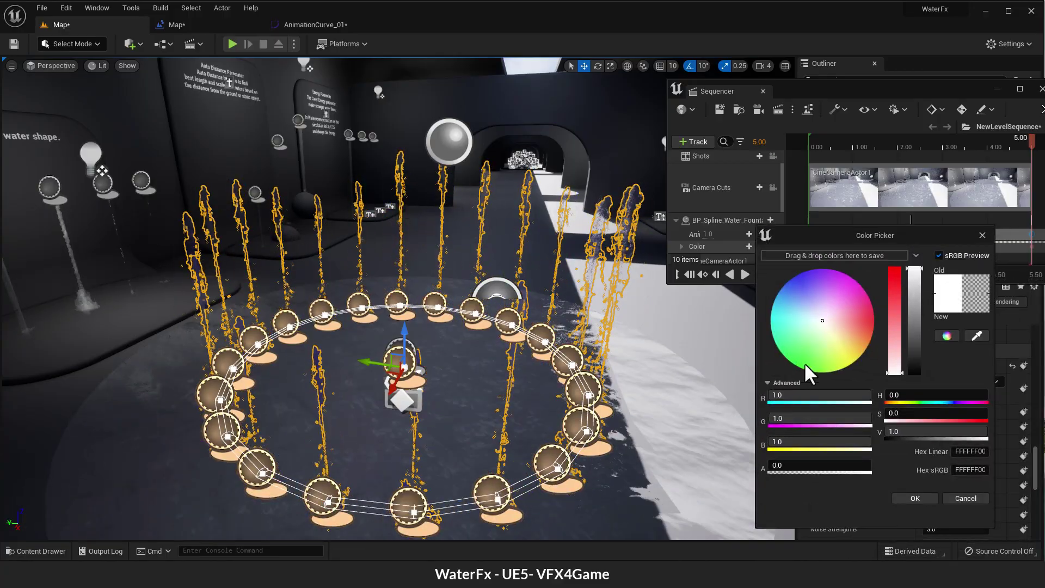
click(924, 500)
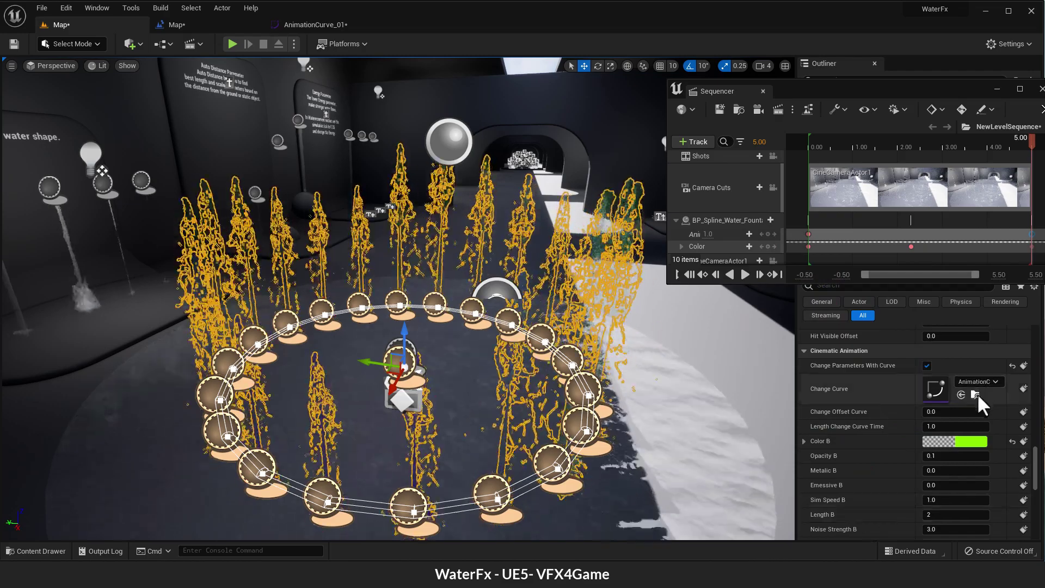
Open AnimationCurve_01 to inspect it, then return to the map with the sequence at the start
click(975, 394)
double_click(199, 435)
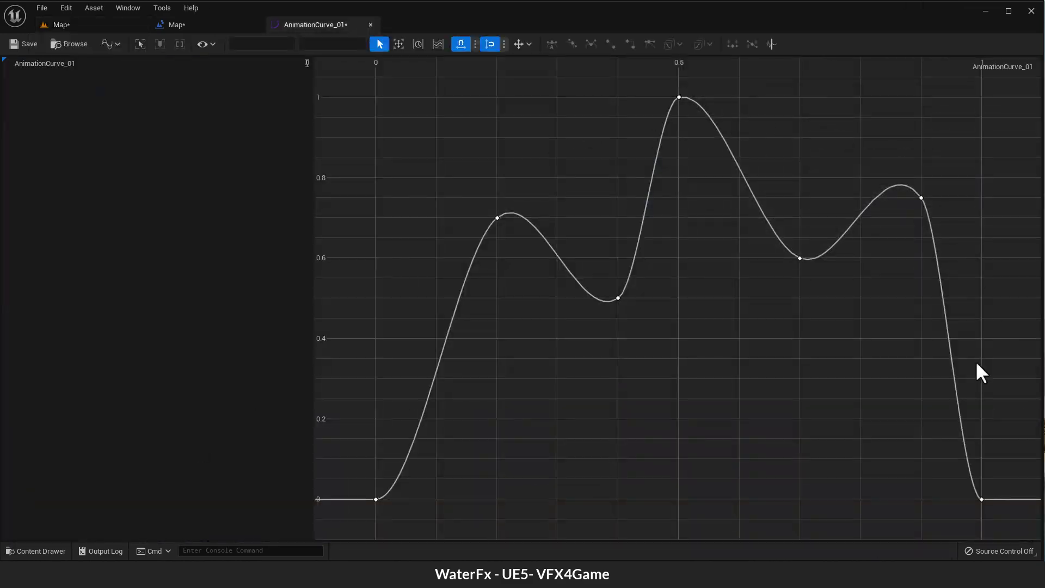
click(110, 25)
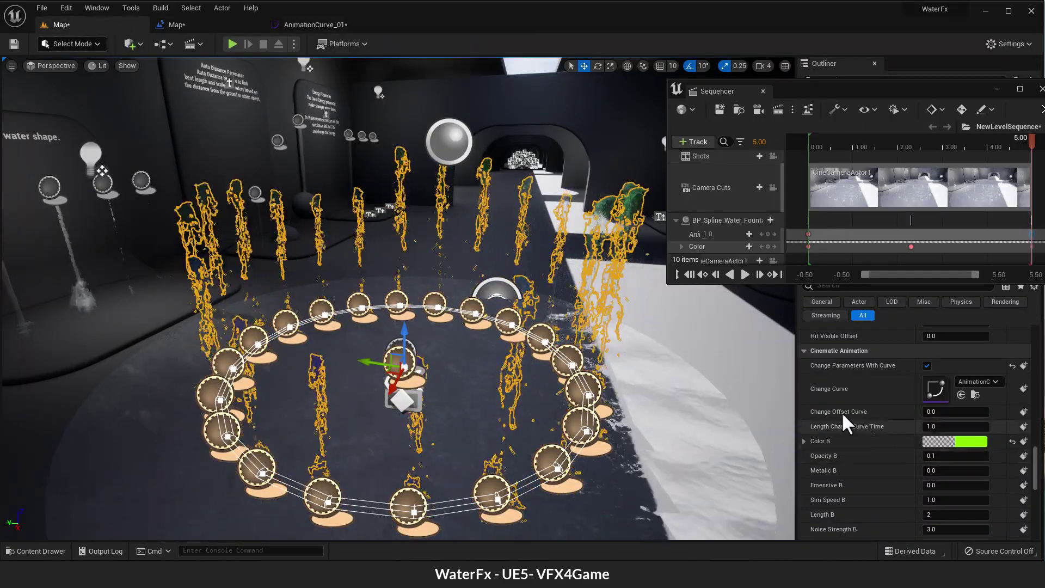
click(808, 234)
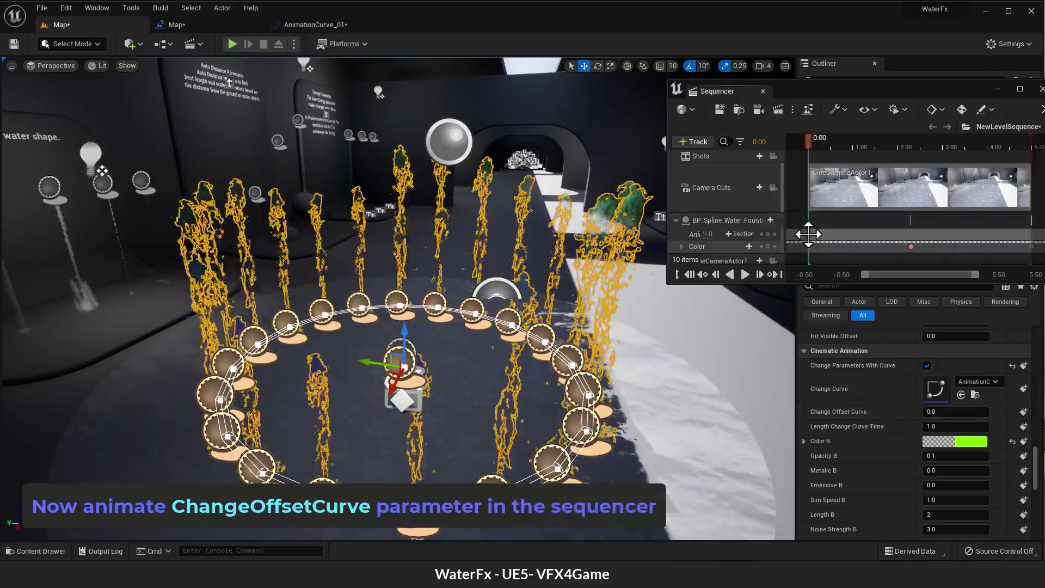
Key Change Offset Curve to 1.0 at 5.00, then deselect the fountain and play the level
click(1023, 412)
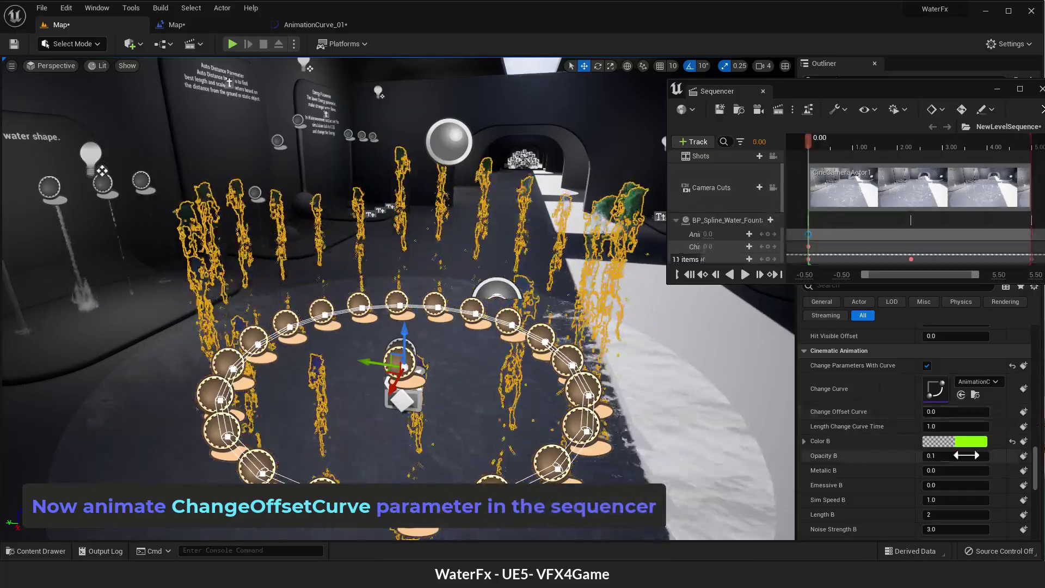
click(952, 415)
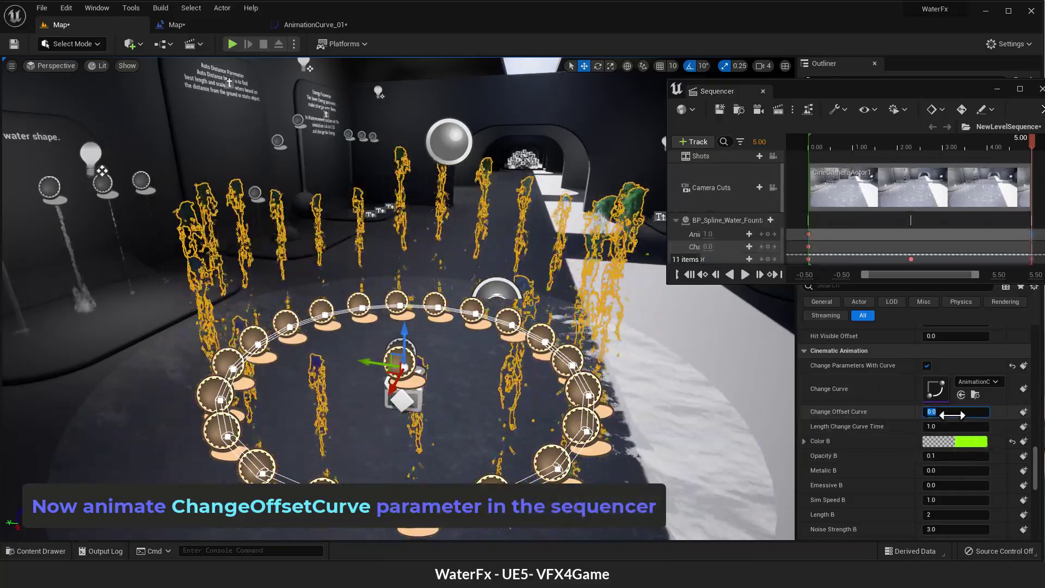
text(1)
key(Return)
click(1023, 411)
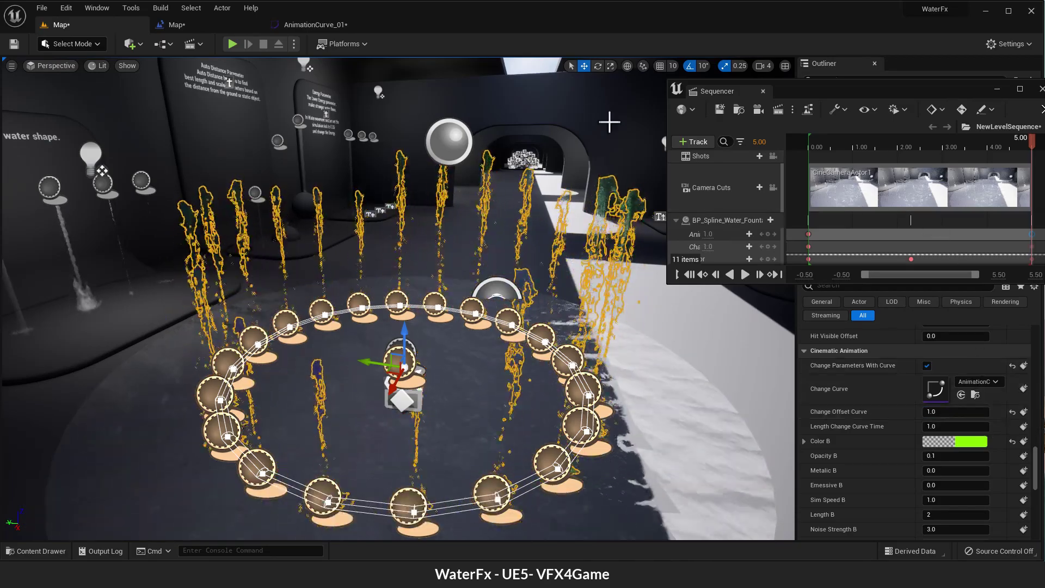
click(529, 105)
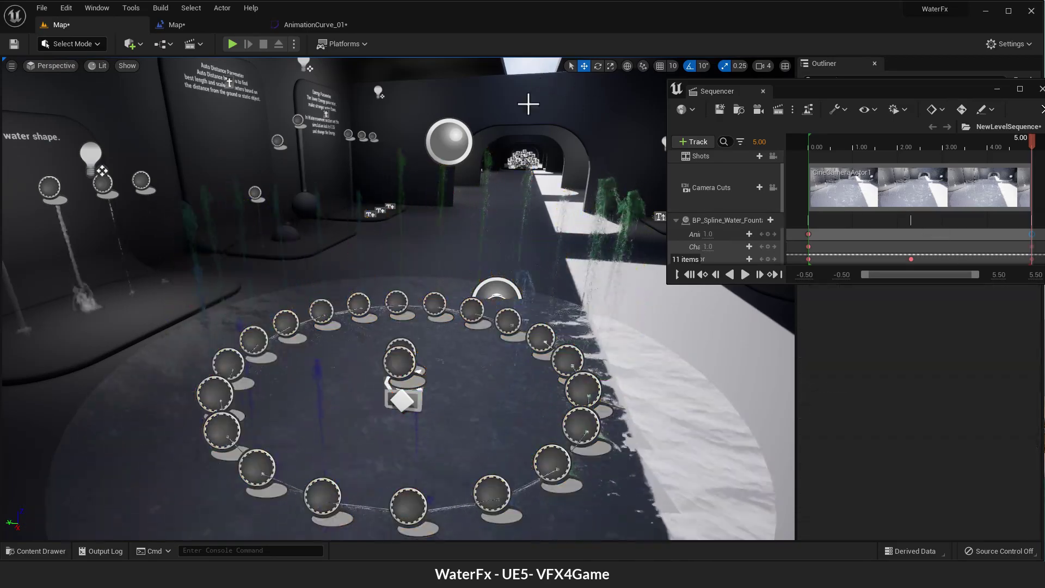
click(231, 43)
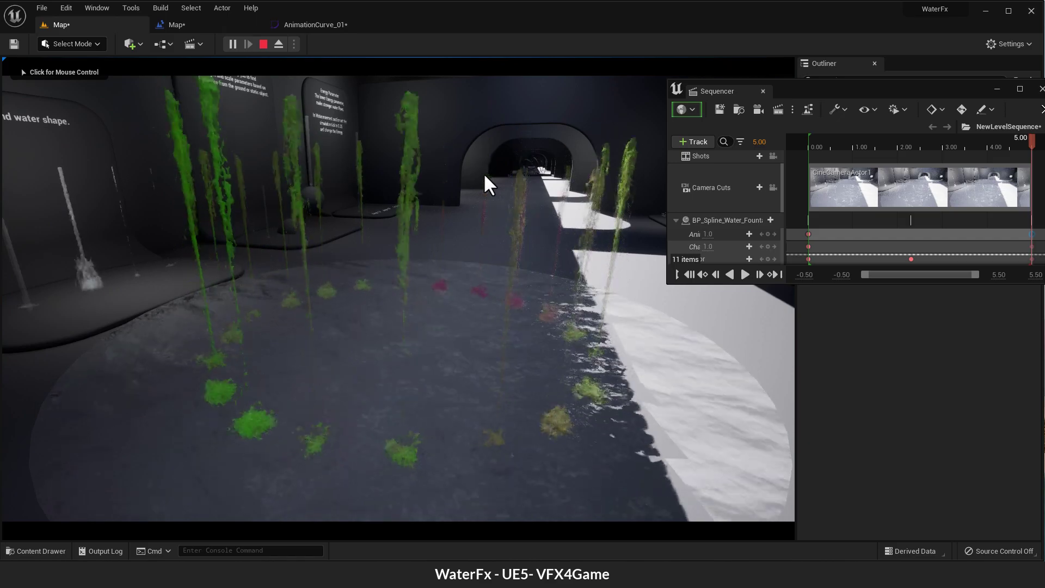